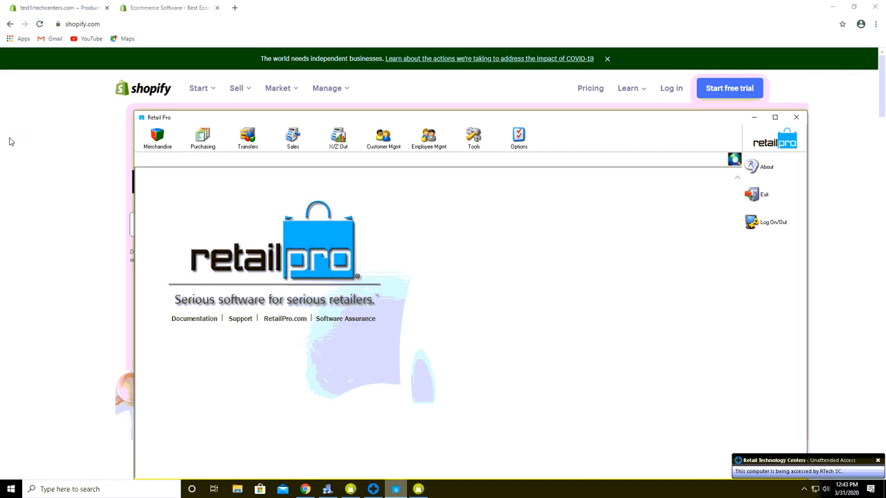
Open the Retail Pro inventory list, select the XL SILVER shirt, then return to the Shopify product page.
{"action": "left_click", "coordinate": [161, 146]}
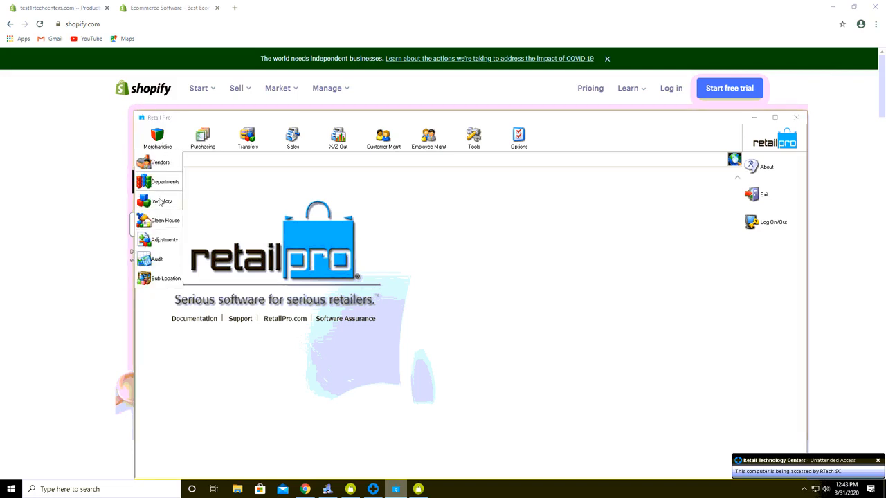
{"action": "left_click", "coordinate": [159, 201]}
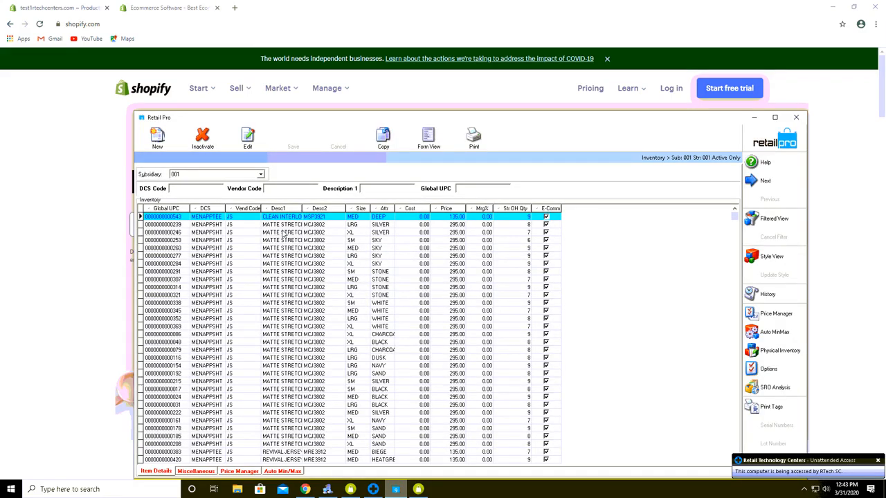
{"action": "left_click", "coordinate": [284, 233]}
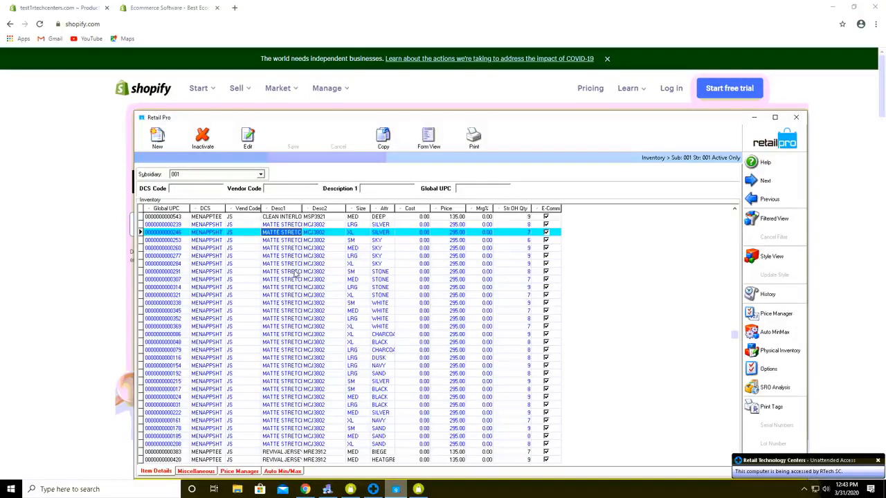
{"action": "left_click", "coordinate": [71, 157]}
{"action": "left_click", "coordinate": [56, 8]}
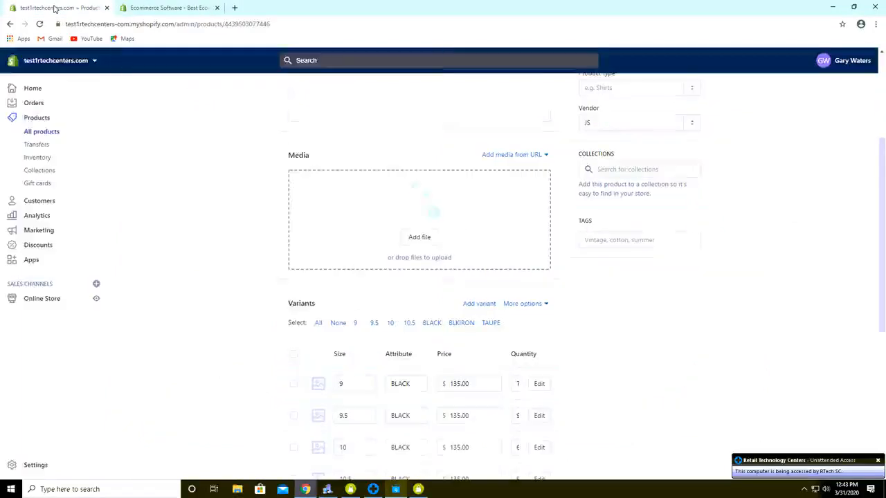
Show Shopify's Products list with the Birkenstock sandal and the trucker hat.
{"action": "left_click", "coordinate": [39, 122]}
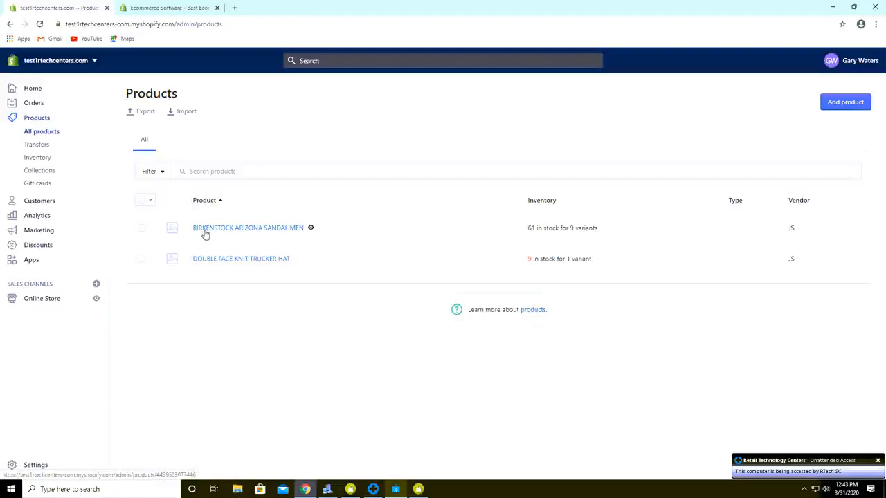
Review the BIRKENSTOCK ARIZONA SANDAL MEN variants in Shopify, then bring Retail Pro's inventory forward.
{"action": "left_click", "coordinate": [250, 228]}
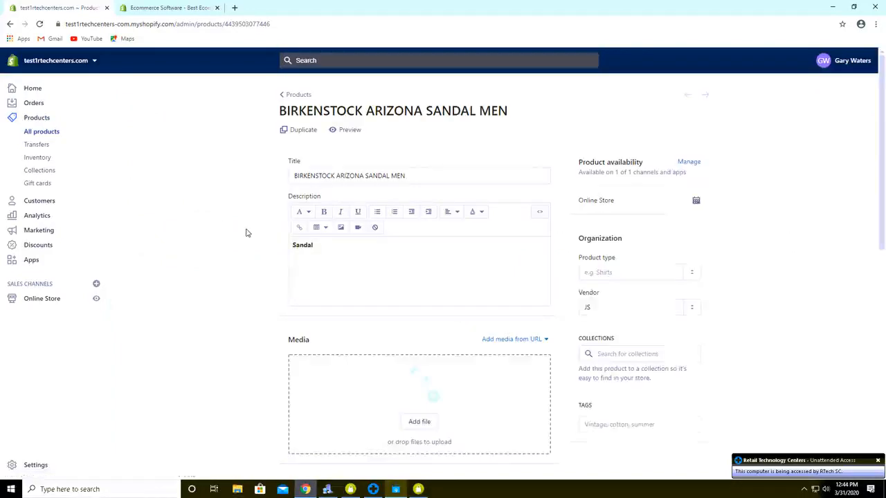
{"action": "scroll", "coordinate": [242, 249], "scroll_direction": "down", "scroll_amount": 2}
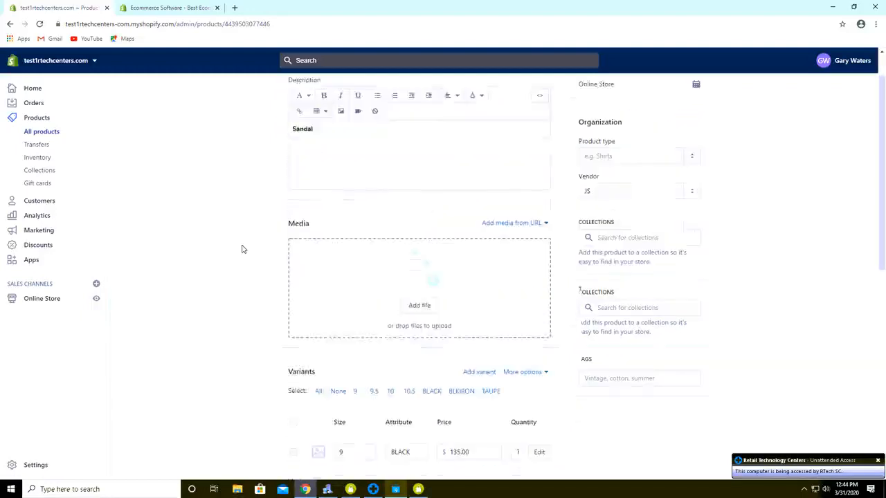
{"action": "scroll", "coordinate": [242, 249], "scroll_direction": "down", "scroll_amount": 3}
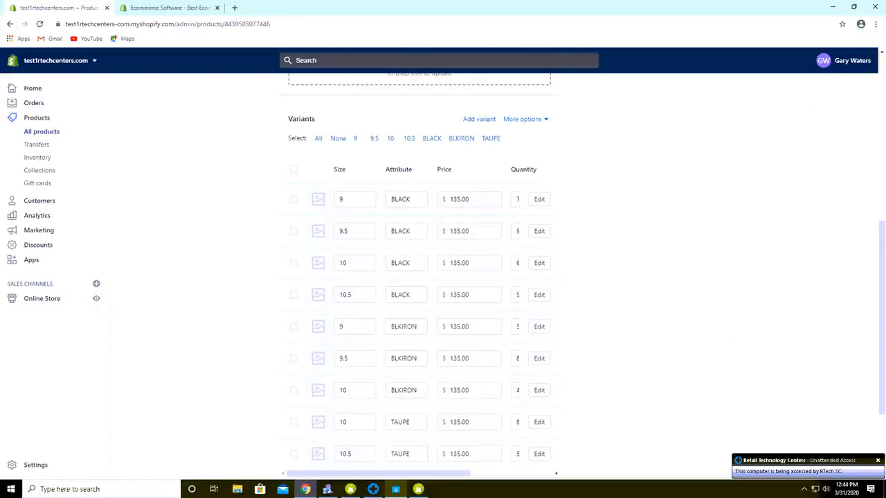
{"action": "left_click", "coordinate": [396, 489]}
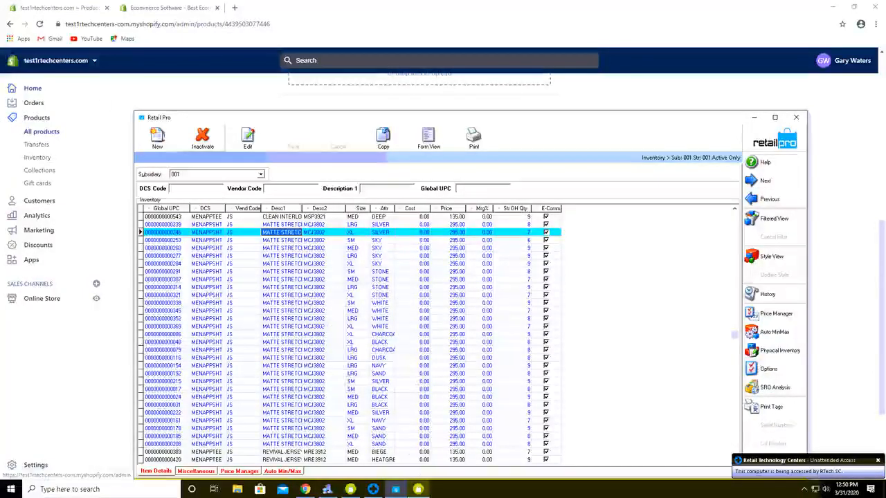
Bring Retailer Assistant E-Commerce forward from the taskbar.
{"action": "left_click", "coordinate": [418, 489]}
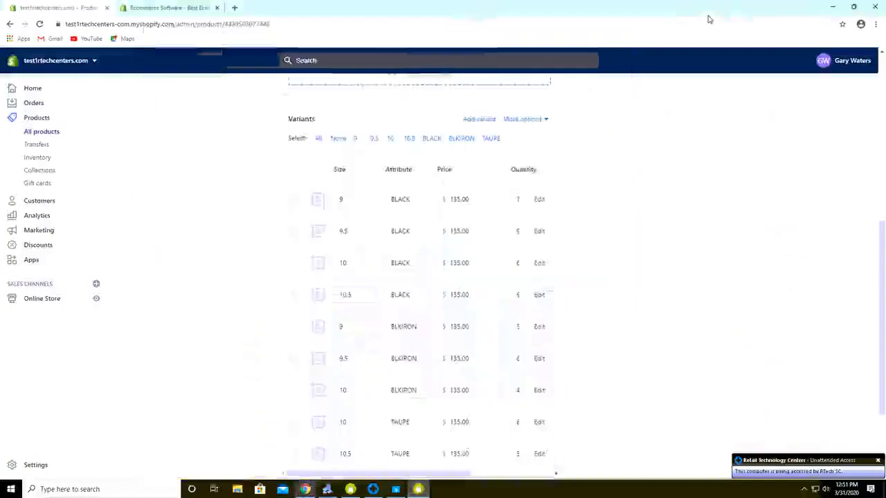
Return to Shopify's products list and bring up Retailer Assistant E-Commerce with the 67 Retail Pro items.
{"action": "left_click", "coordinate": [36, 121]}
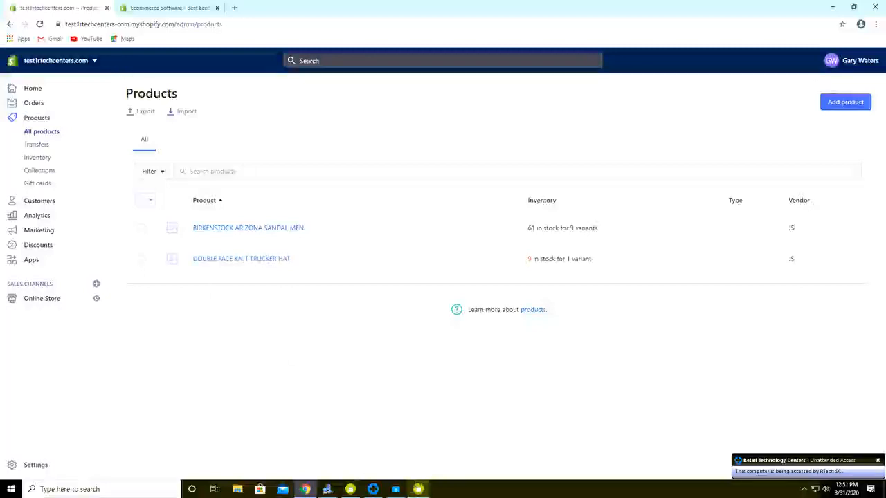
{"action": "left_click", "coordinate": [417, 489]}
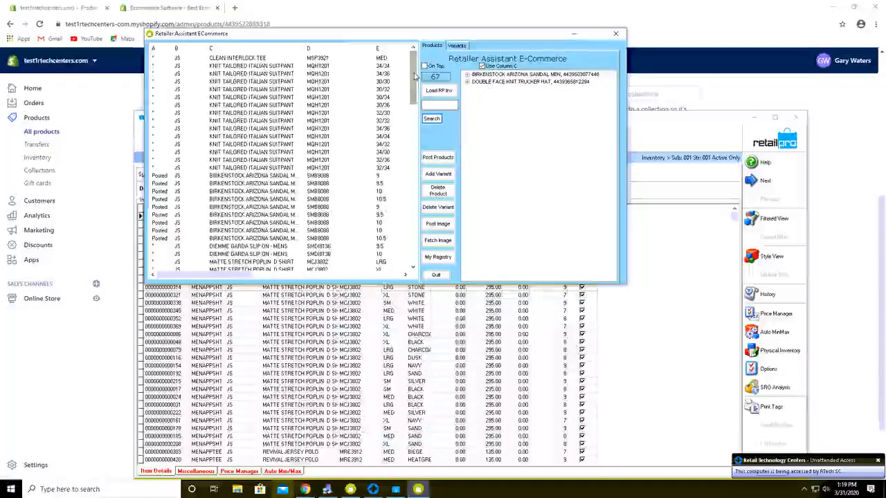
Select the three CASHMERE CABLE KNIT BEANIE items and open the Variants page.
{"action": "left_click", "coordinate": [415, 256]}
{"action": "scroll", "coordinate": [415, 256], "scroll_direction": "down", "scroll_amount": 1}
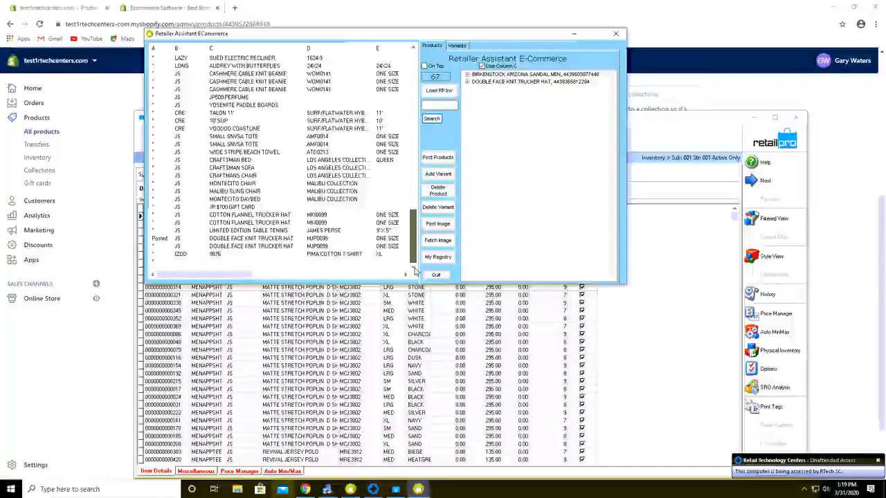
{"action": "left_click", "coordinate": [243, 75]}
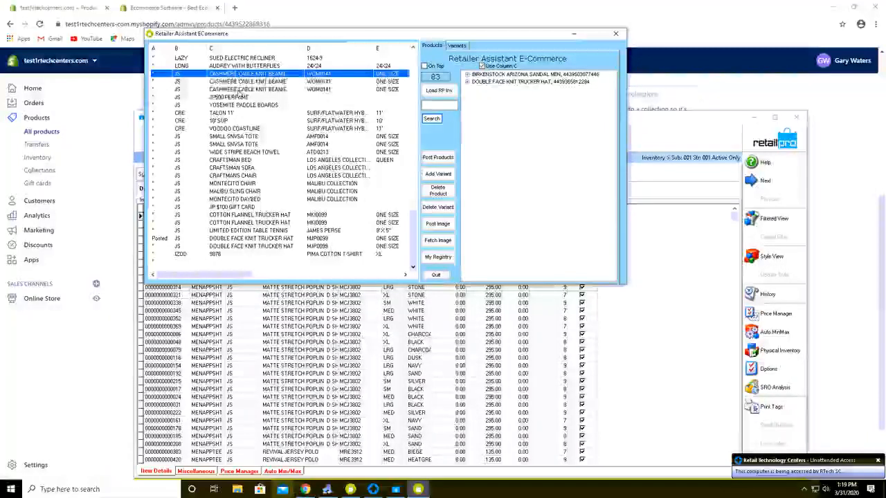
{"action": "left_click", "coordinate": [238, 90], "text": "shift"}
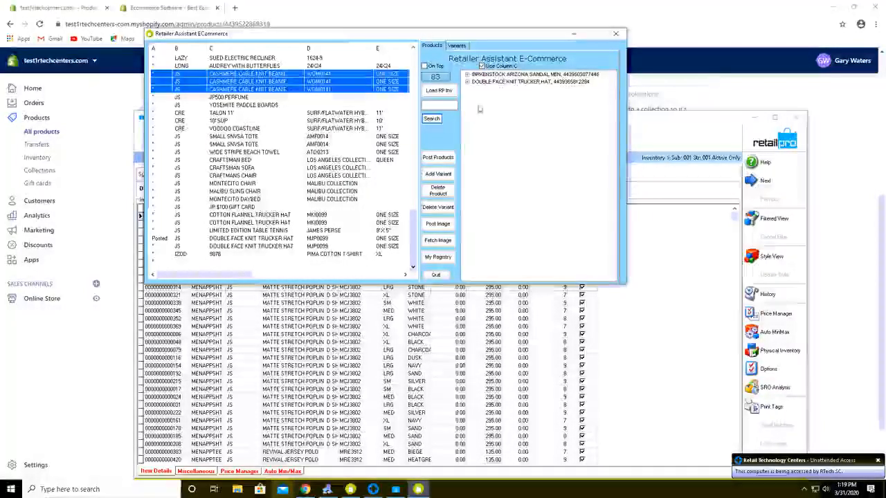
{"action": "left_click", "coordinate": [456, 46]}
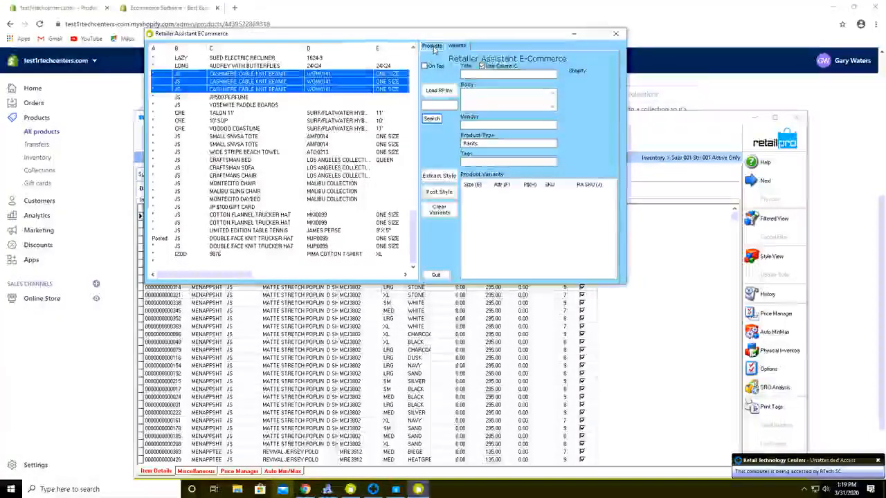
{"action": "left_click", "coordinate": [432, 46]}
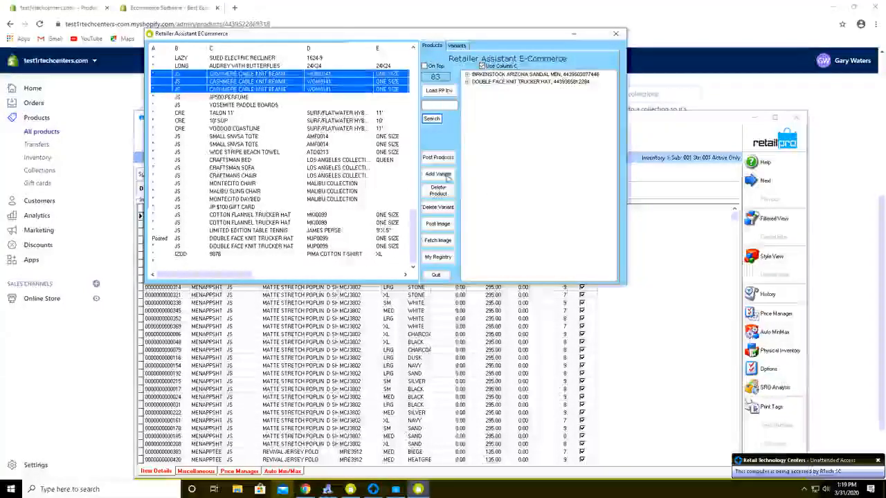
{"action": "left_click", "coordinate": [459, 47]}
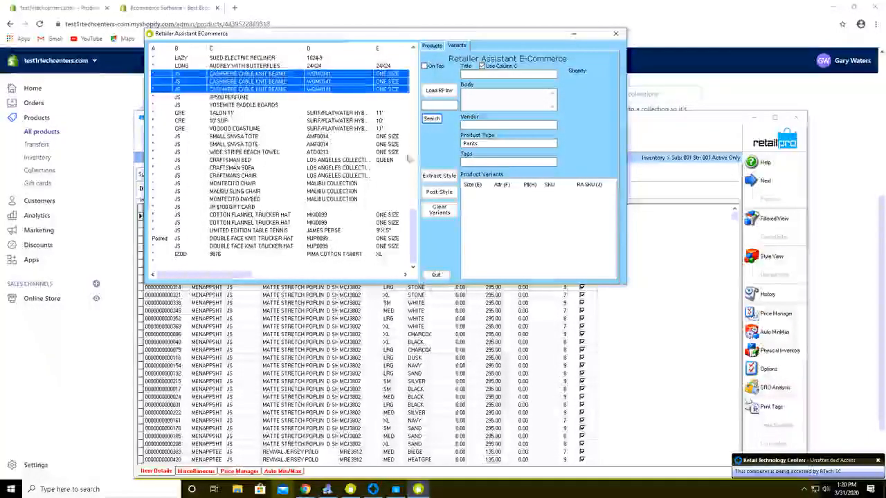
Load the beanie's title, vendor and variants, and change the product type from Pants to Hat.
{"action": "left_click", "coordinate": [439, 177]}
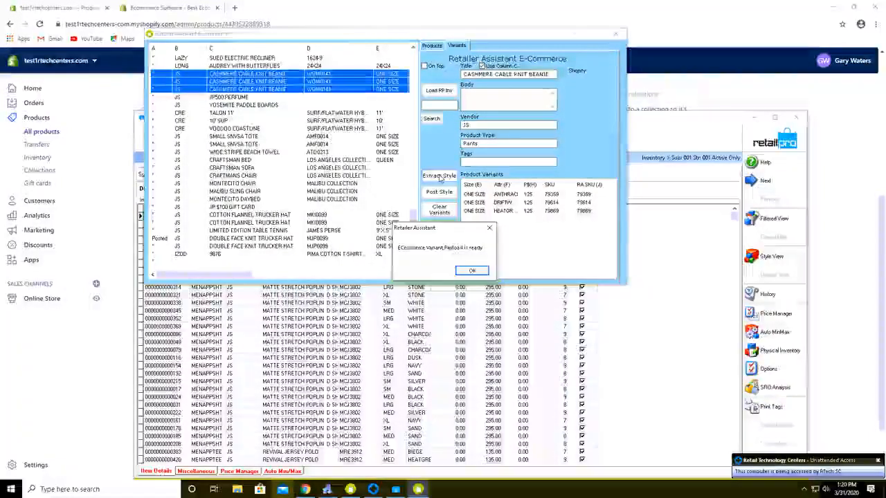
{"action": "key", "text": "Return"}
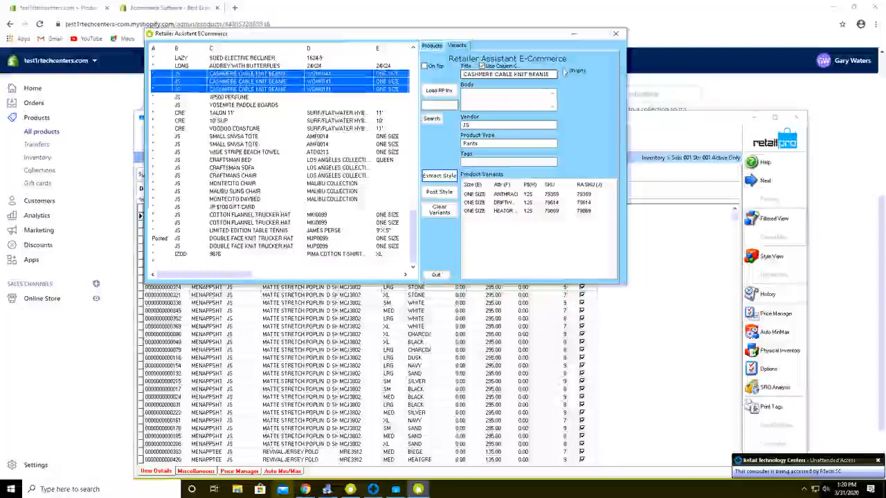
{"action": "left_click", "coordinate": [469, 100]}
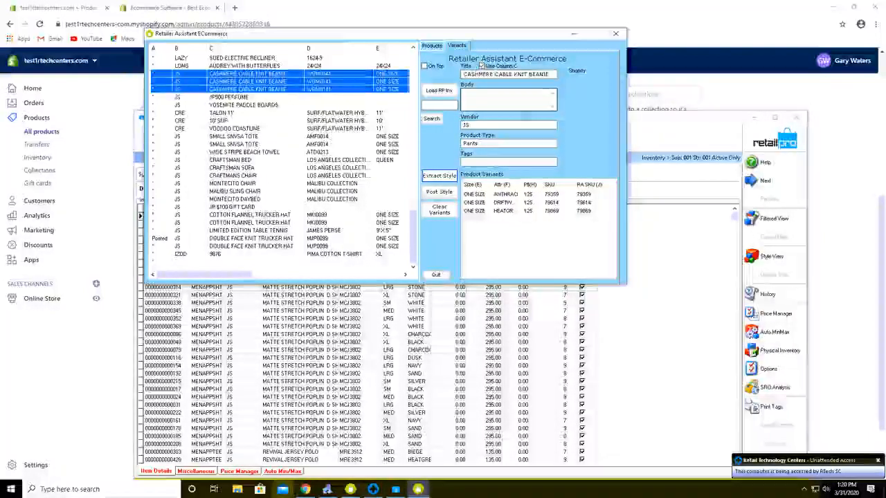
{"action": "key", "text": "Tab"}
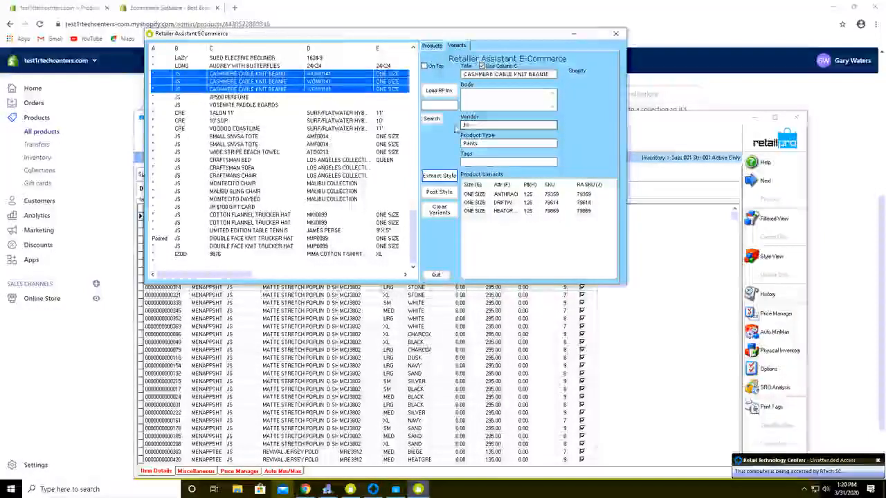
{"action": "key", "text": "Tab"}
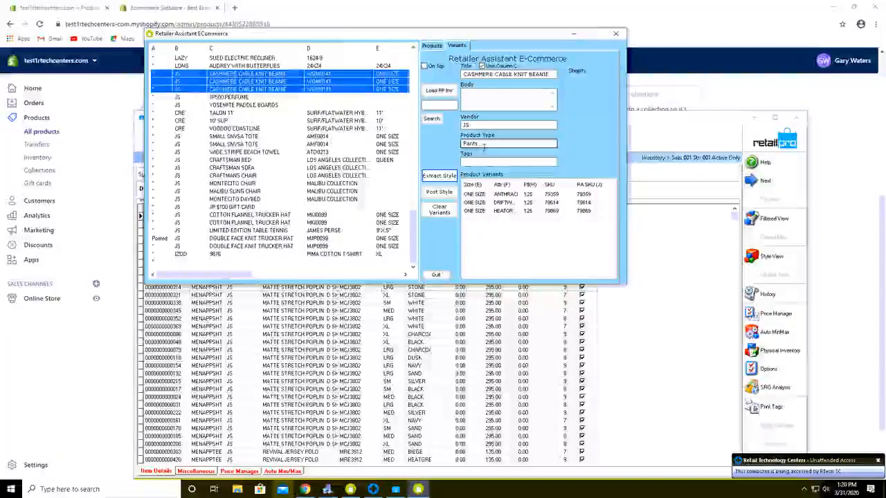
{"action": "left_click_drag", "start_coordinate": [478, 144], "coordinate": [451, 148]}
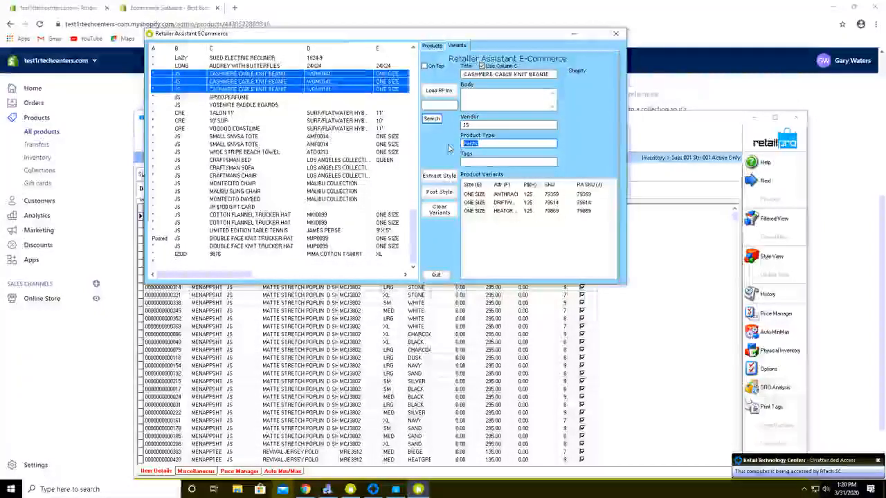
{"action": "type", "text": "Hats"}
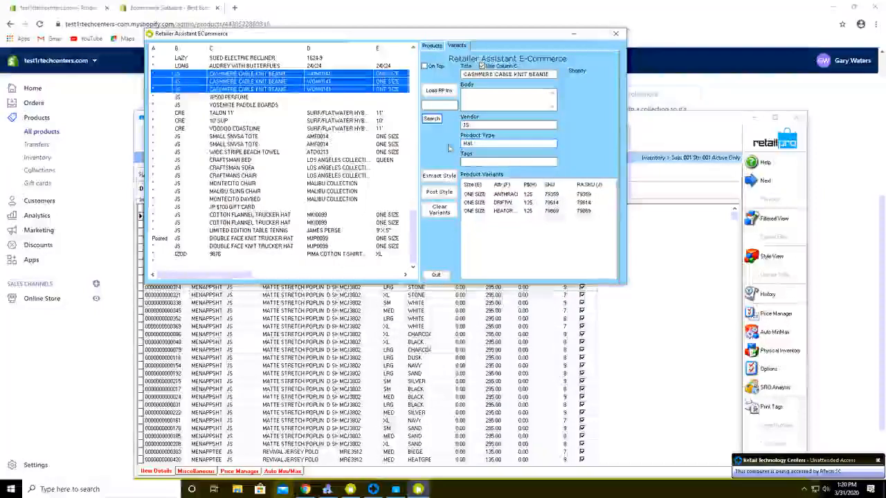
{"action": "key", "text": "BackSpace"}
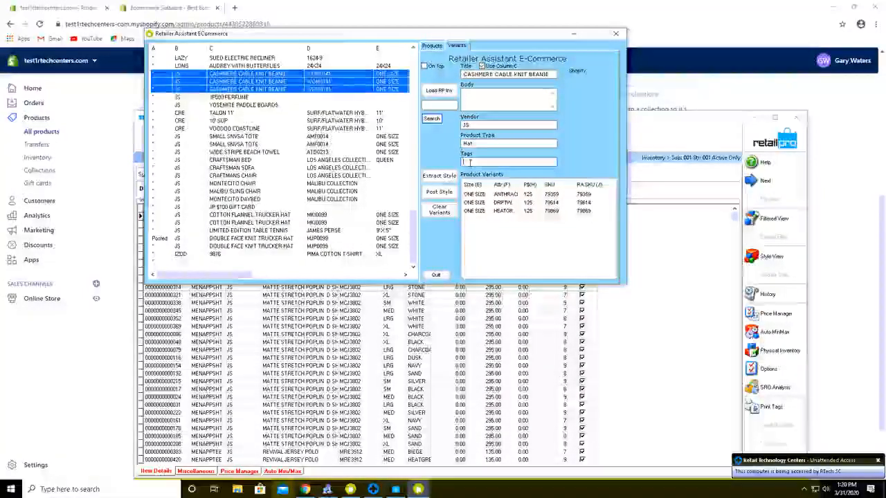
Add the tags 'Hat Casual Cashmere' and the body text 'Nice Cashmere Hat'.
{"action": "left_click", "coordinate": [467, 162]}
{"action": "type", "text": "Hat"}
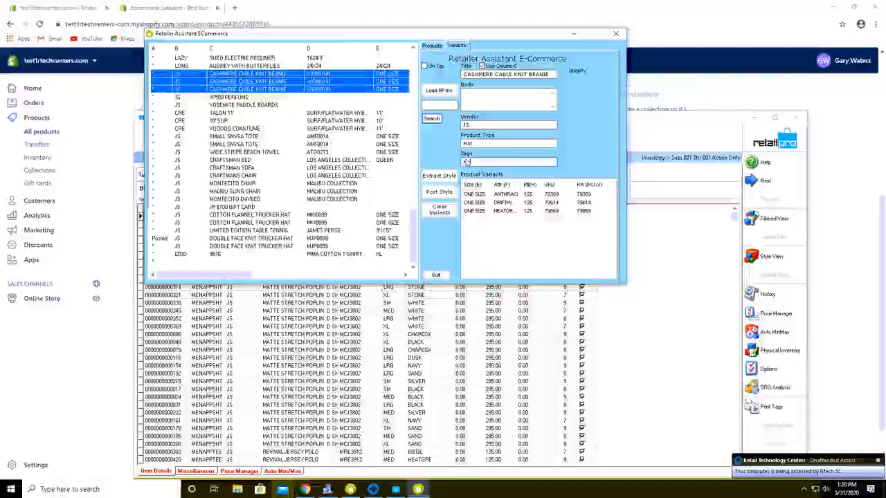
{"action": "type", "text": " Casual"}
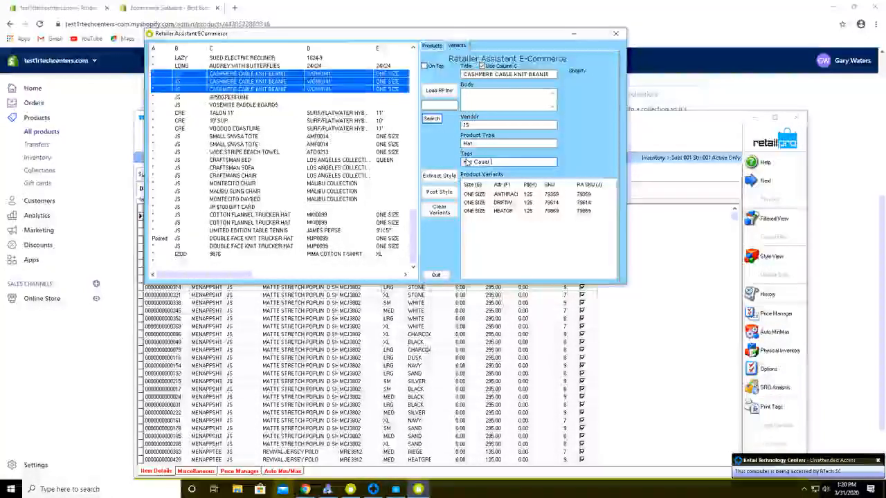
{"action": "type", "text": " Cash"}
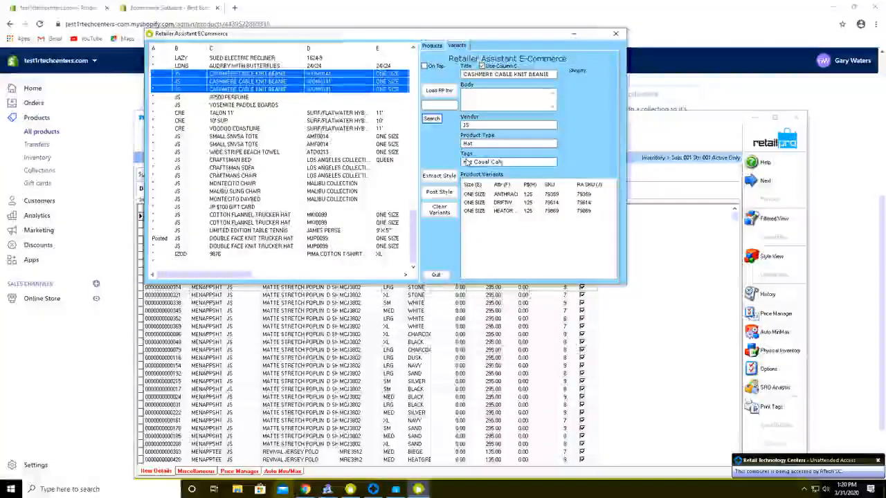
{"action": "type", "text": "mere"}
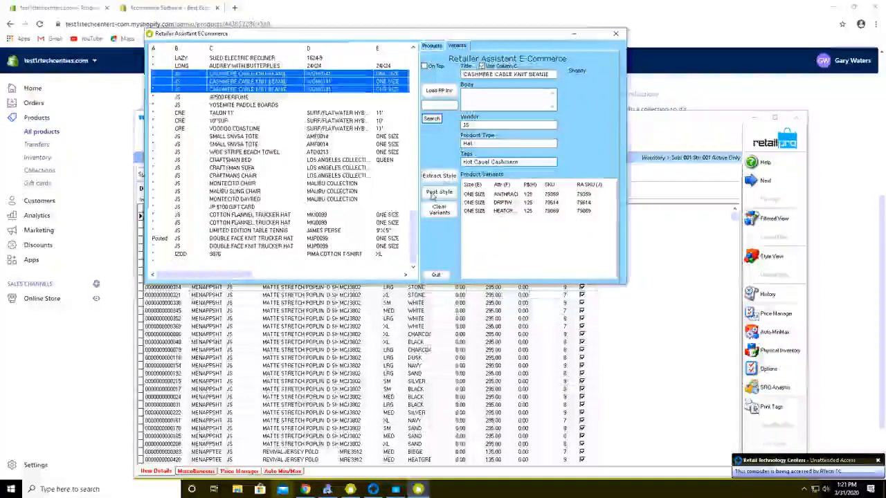
{"action": "left_click", "coordinate": [487, 98]}
{"action": "type", "text": "Nice Cas"}
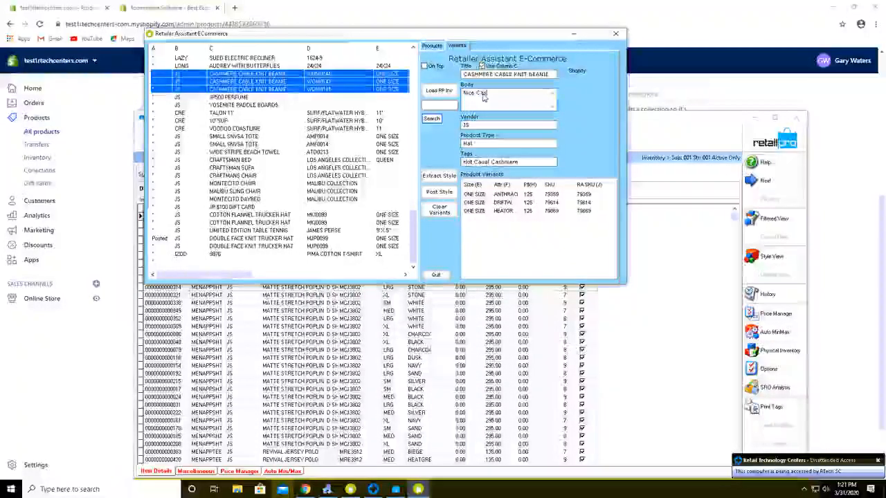
{"action": "type", "text": "hmere "}
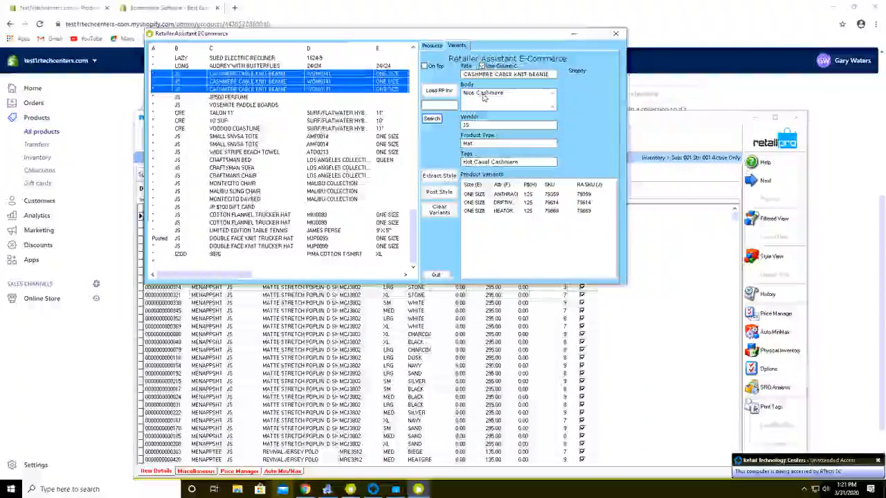
{"action": "type", "text": "Hat"}
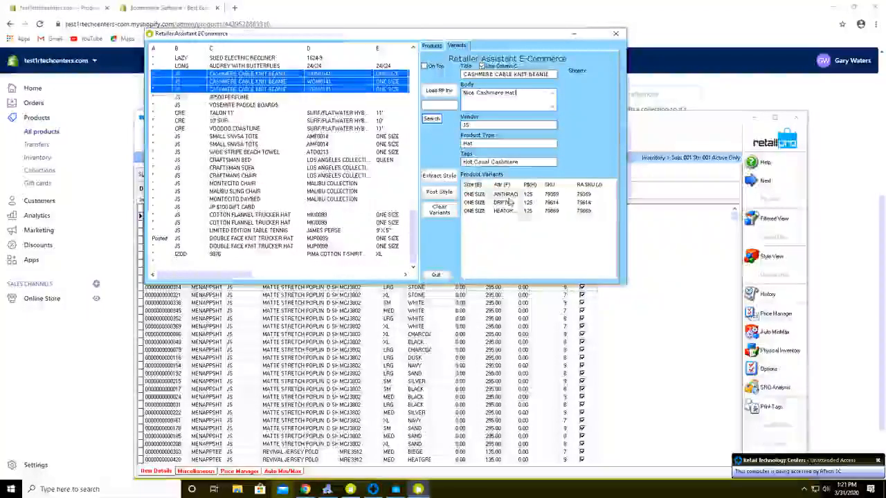
Post the beanie style to Shopify, confirm it, and acknowledge the 'Created with Variants' message.
{"action": "left_click", "coordinate": [433, 196]}
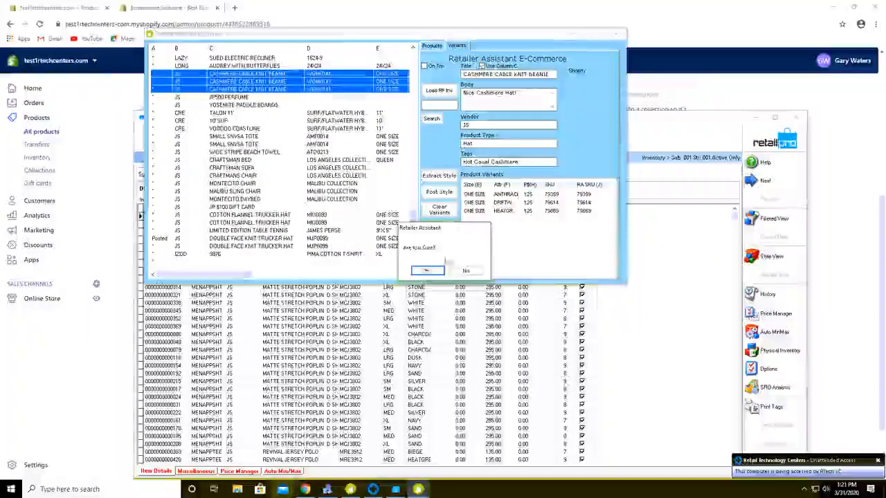
{"action": "key", "text": "Return"}
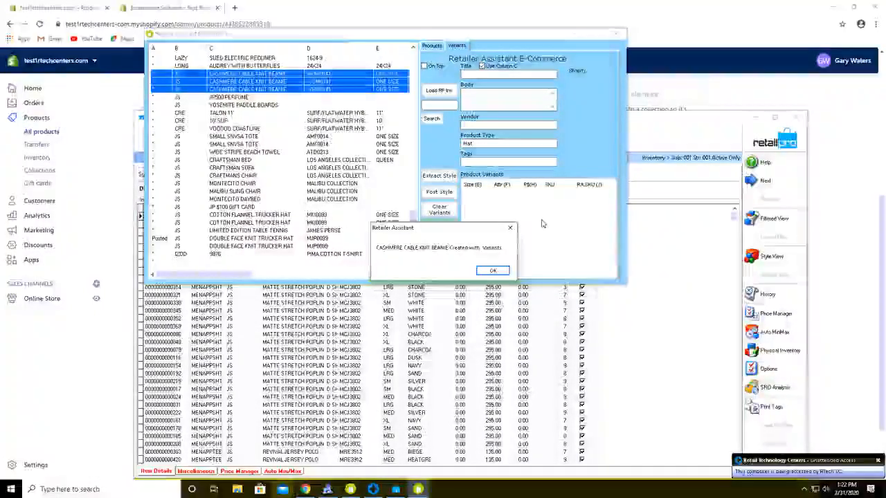
{"action": "left_click", "coordinate": [491, 271]}
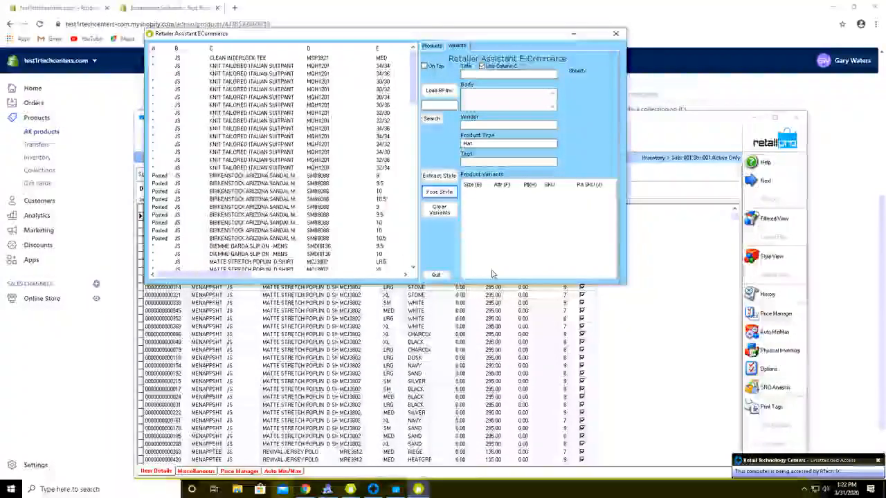
{"action": "left_click_drag", "start_coordinate": [413, 96], "coordinate": [413, 271]}
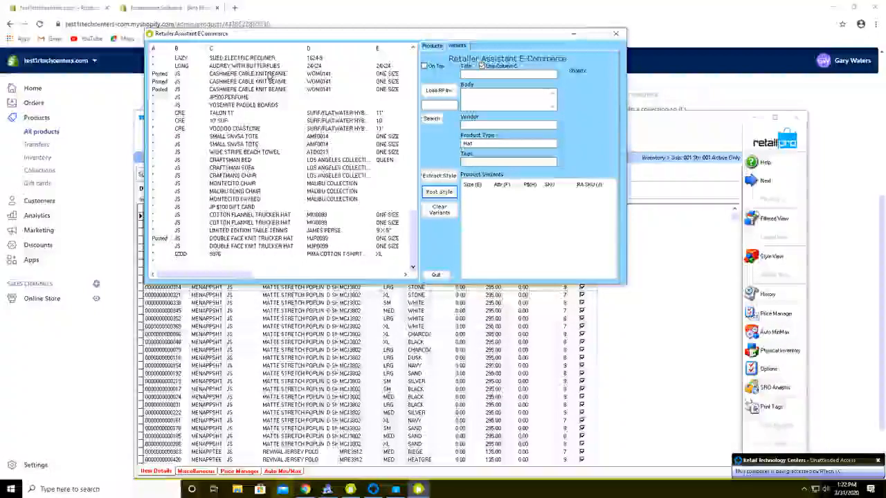
Review the posted product tree, then open Shopify's Products list showing the new beanie.
{"action": "left_click", "coordinate": [435, 46]}
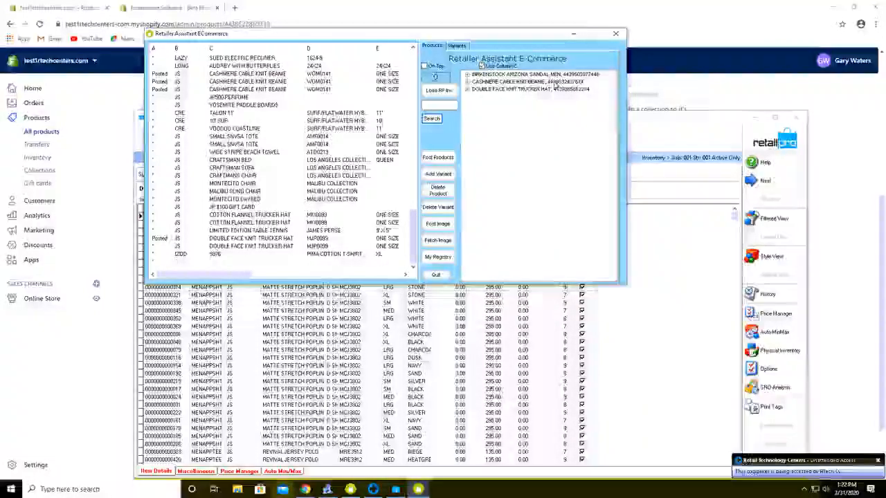
{"action": "left_click", "coordinate": [41, 122]}
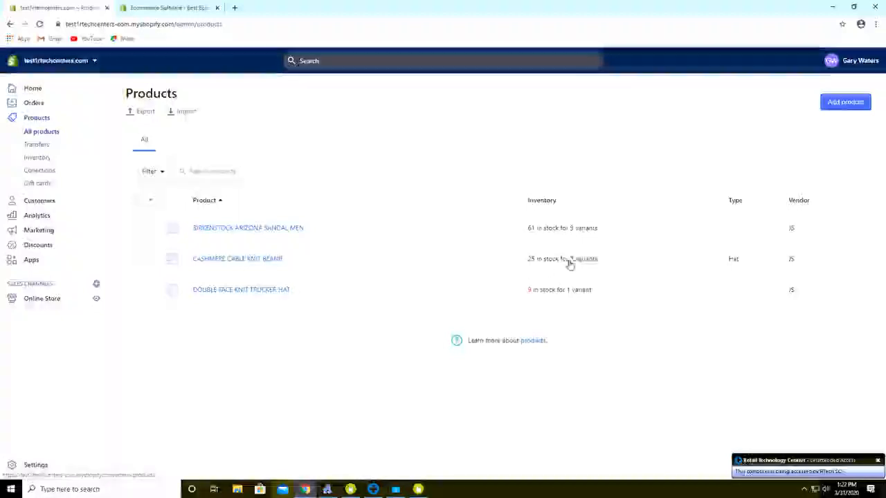
Open the CASHMERE CABLE KNIT BEANIE product and check its three ONE SIZE variants at $125.00.
{"action": "left_click", "coordinate": [218, 260]}
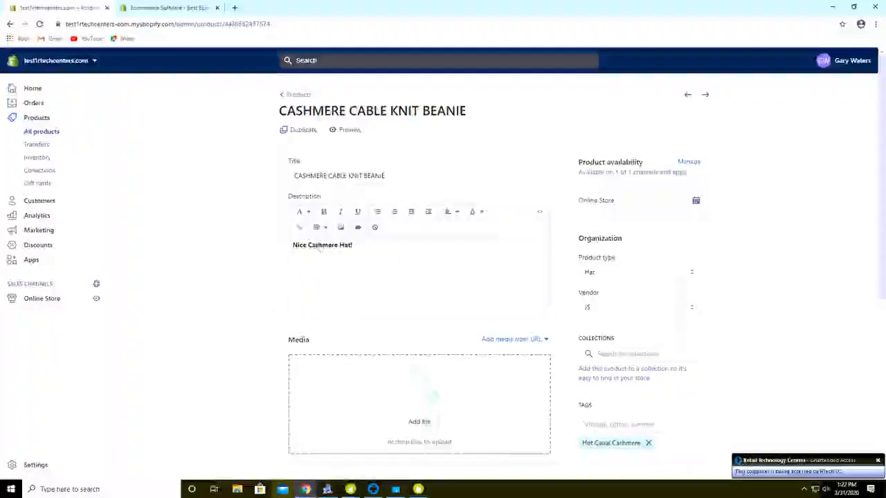
{"action": "scroll", "coordinate": [255, 300], "scroll_direction": "down", "scroll_amount": 5}
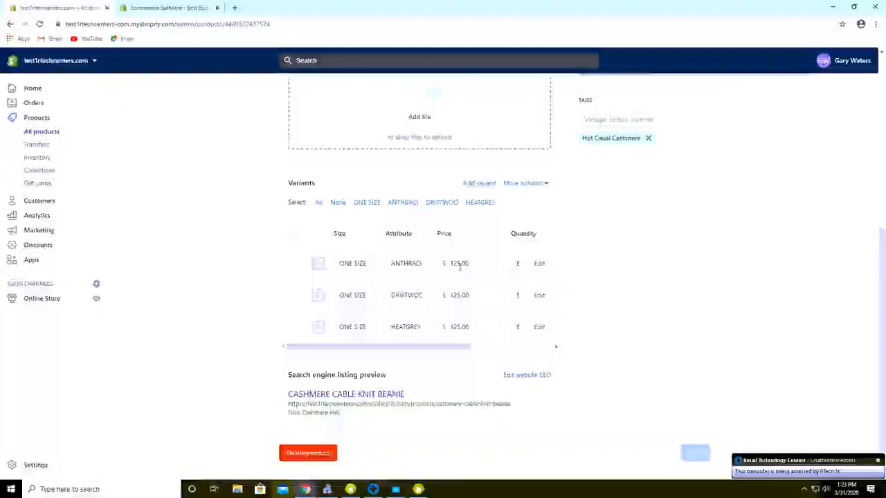
{"action": "left_click_drag", "start_coordinate": [450, 348], "coordinate": [462, 349]}
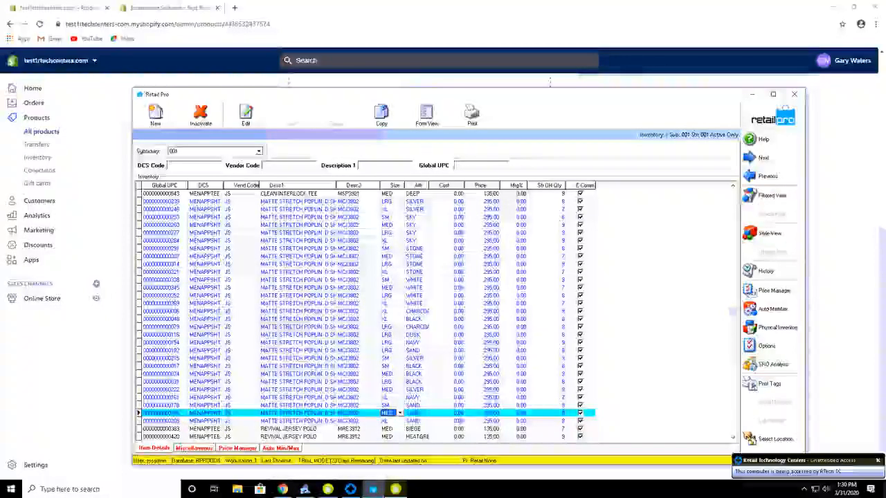
Select JP500 PERFUME, YOSEMITE PADDLE BOARDS, VOODOO COASTLINE, MONTECITO CHAIR and MALIBU SLING CHAIR, then post them to Shopify.
{"action": "left_click", "coordinate": [396, 489]}
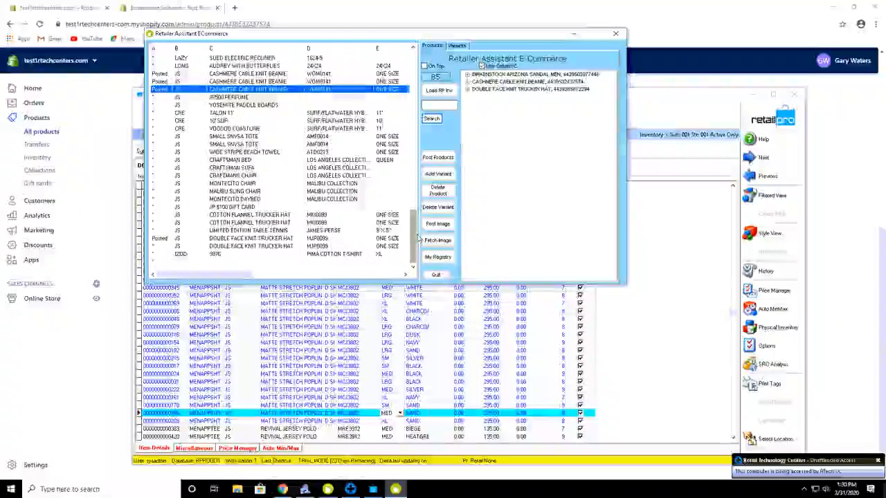
{"action": "left_click", "coordinate": [217, 98]}
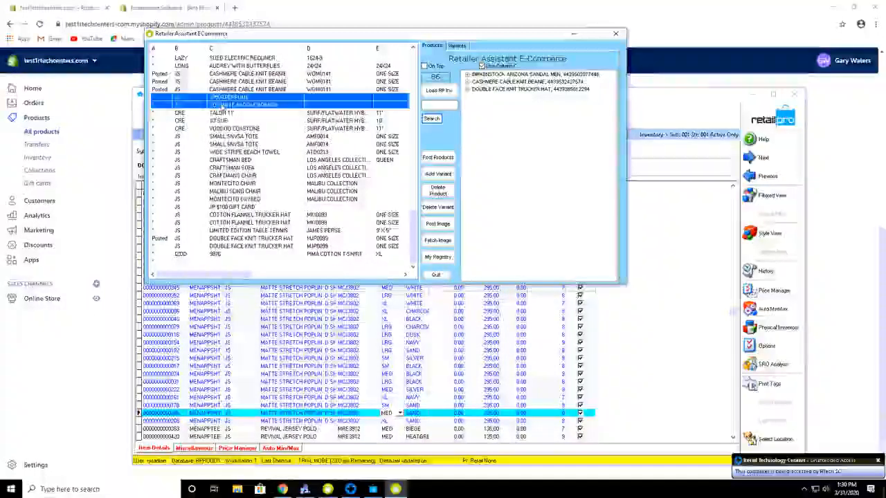
{"action": "left_click", "coordinate": [221, 105], "text": "shift"}
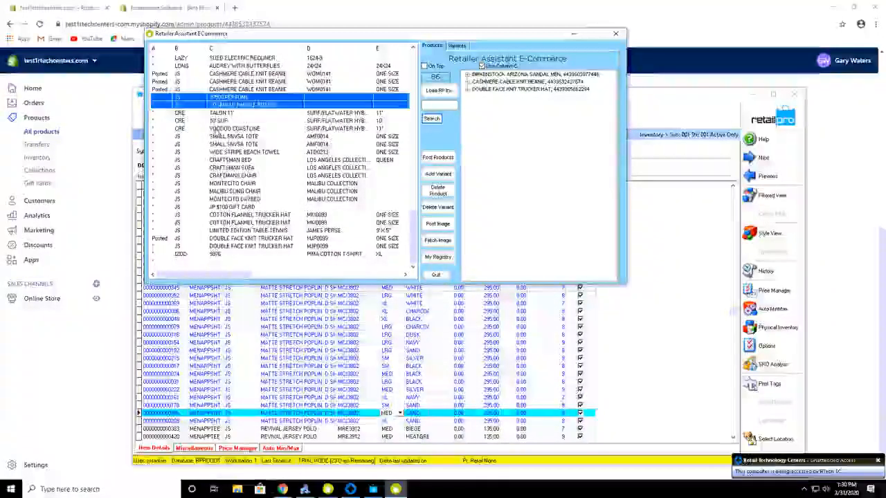
{"action": "left_click", "coordinate": [216, 129], "text": "ctrl"}
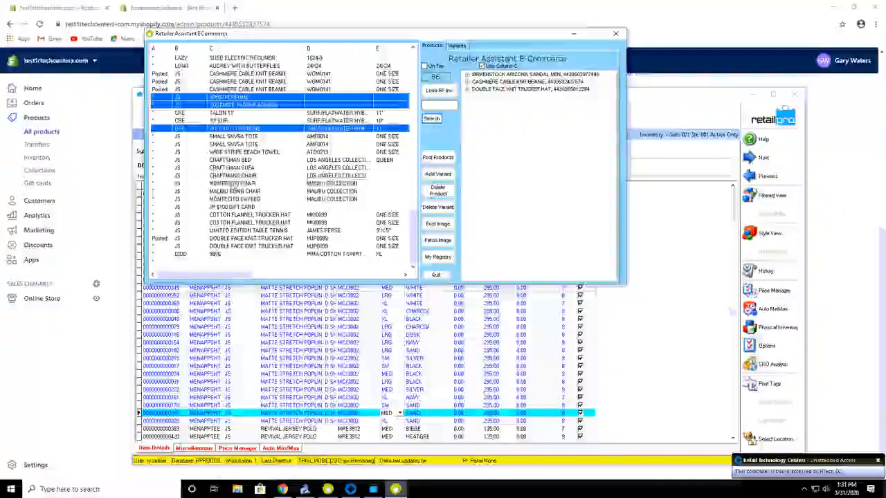
{"action": "left_click", "coordinate": [232, 184], "text": "ctrl"}
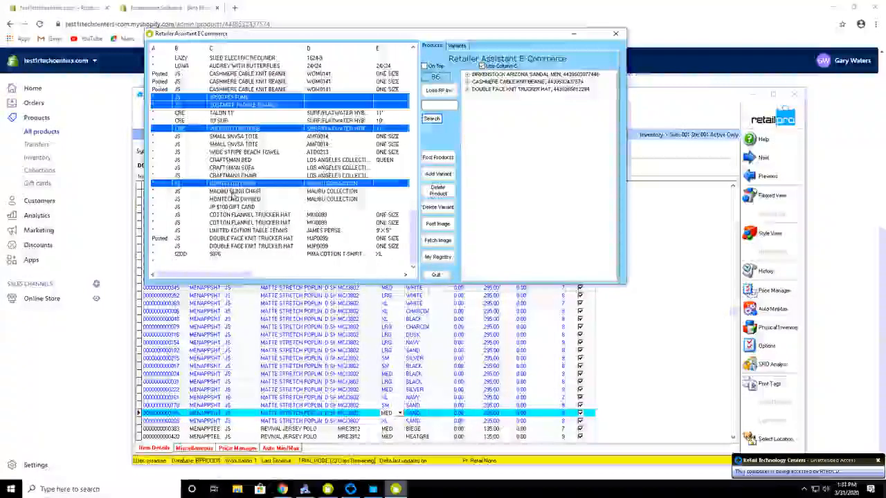
{"action": "left_click", "coordinate": [231, 191], "text": "ctrl"}
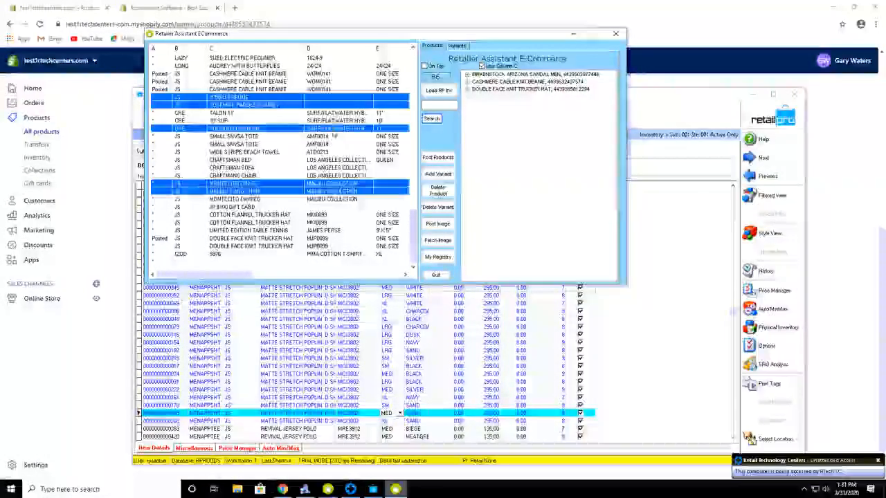
{"action": "left_click", "coordinate": [440, 161]}
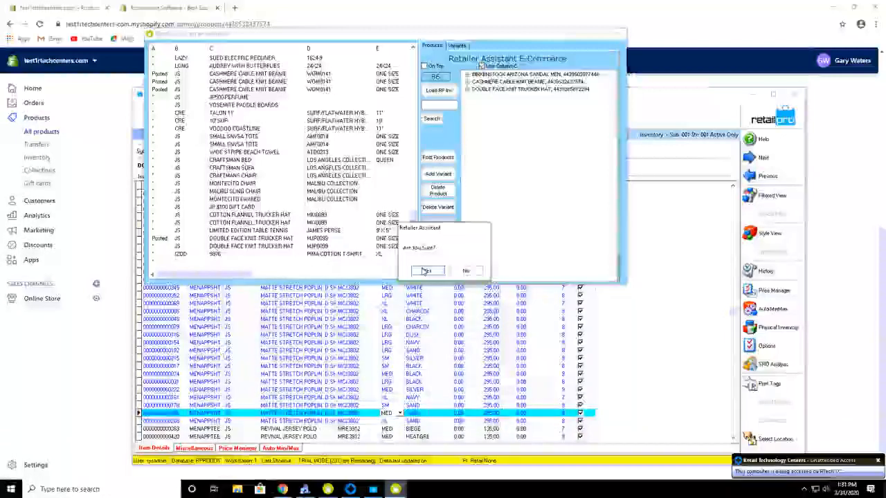
Confirm creating the five Shopify products and acknowledge the notice, bringing the posted total to eight.
{"action": "left_click", "coordinate": [427, 272]}
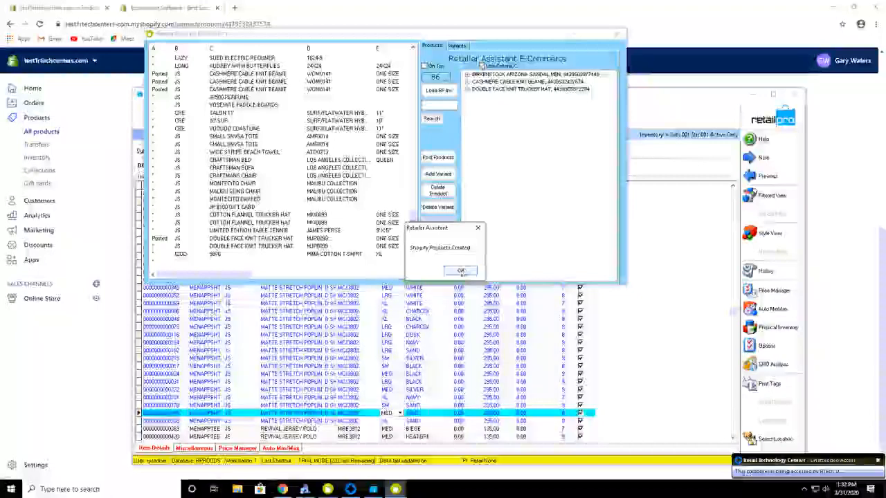
{"action": "left_click", "coordinate": [460, 270]}
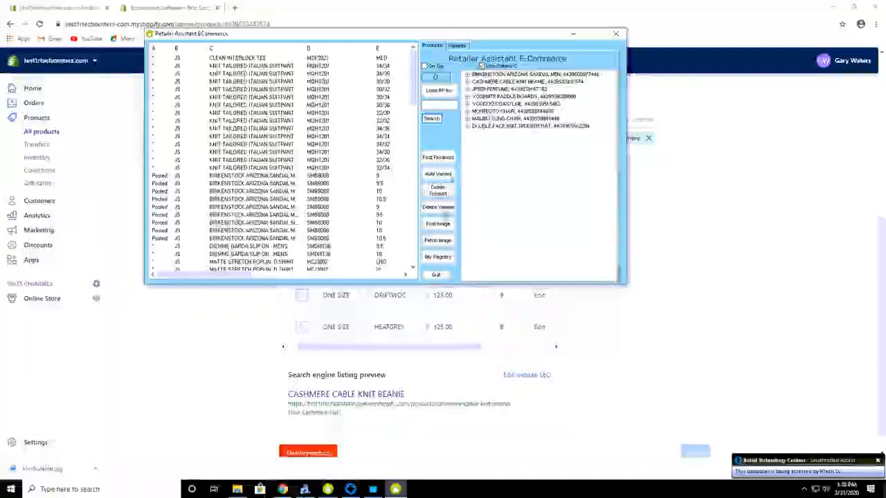
Attach KnitTruckHat.jpg from Pictures as the DOUBLE FACE KNIT TRUCKER HAT product image.
{"action": "left_click", "coordinate": [529, 128]}
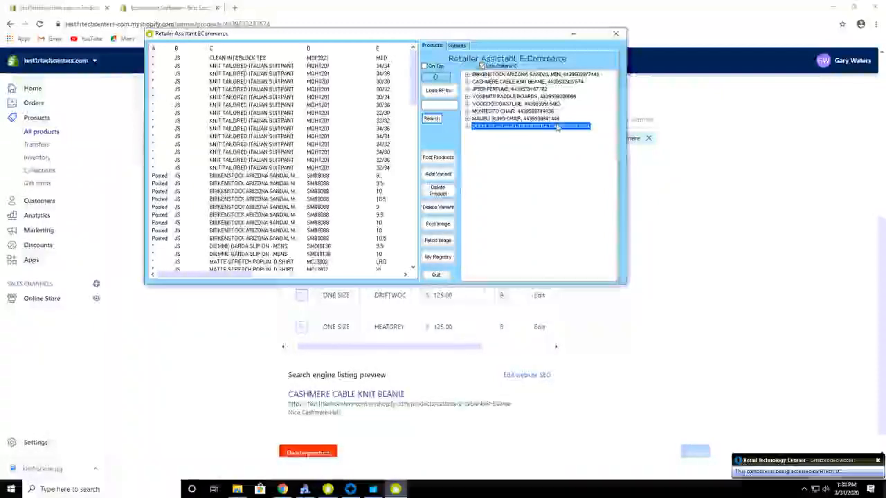
{"action": "left_click", "coordinate": [442, 231]}
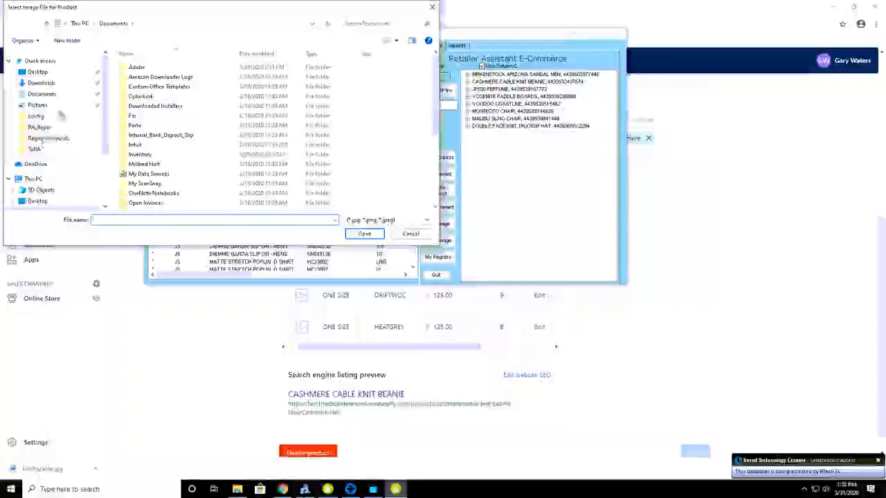
{"action": "left_click", "coordinate": [40, 105]}
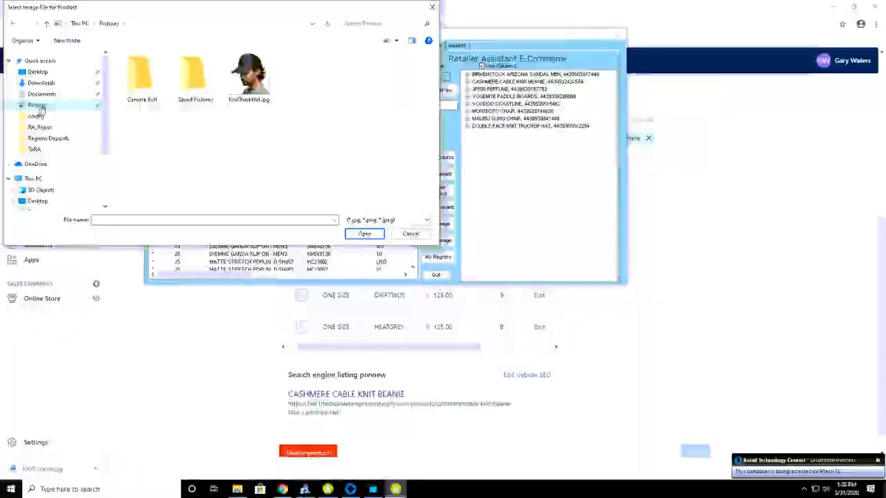
{"action": "left_click", "coordinate": [247, 77]}
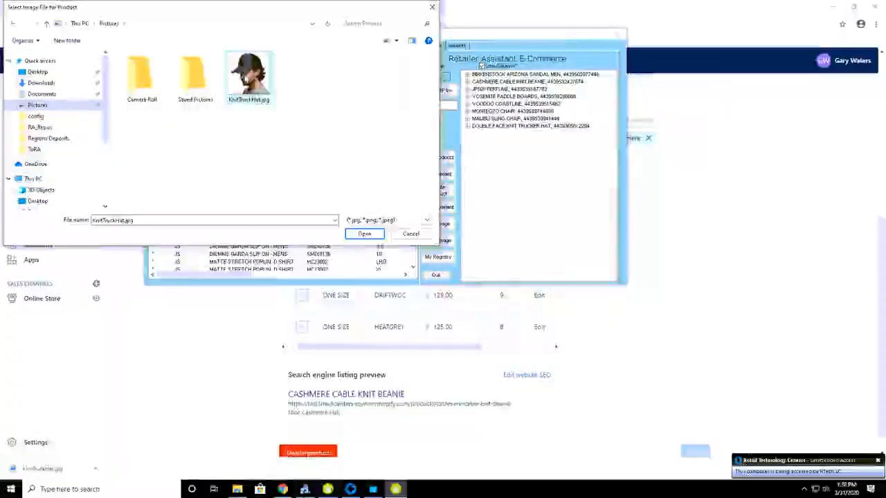
{"action": "left_click", "coordinate": [365, 235]}
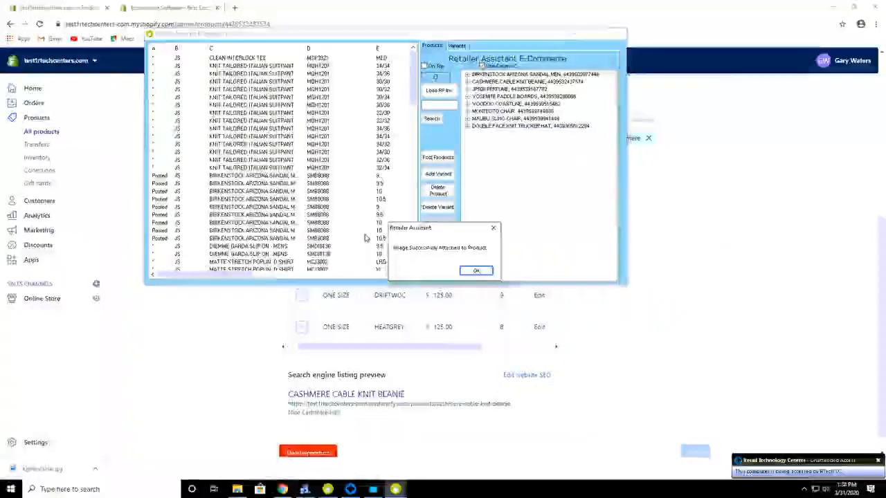
{"action": "left_click", "coordinate": [475, 271]}
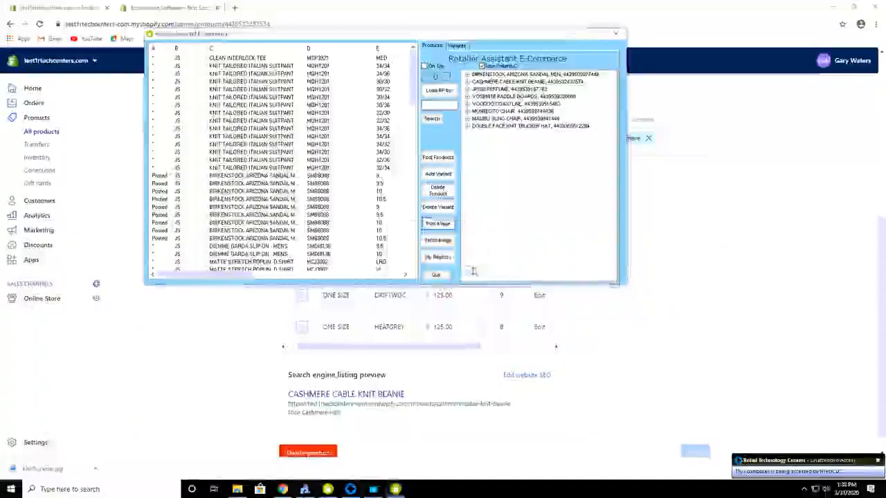
Check that Shopify's DOUBLE FACE KNIT TRUCKER HAT page shows the hat photo under Media.
{"action": "left_click", "coordinate": [40, 123]}
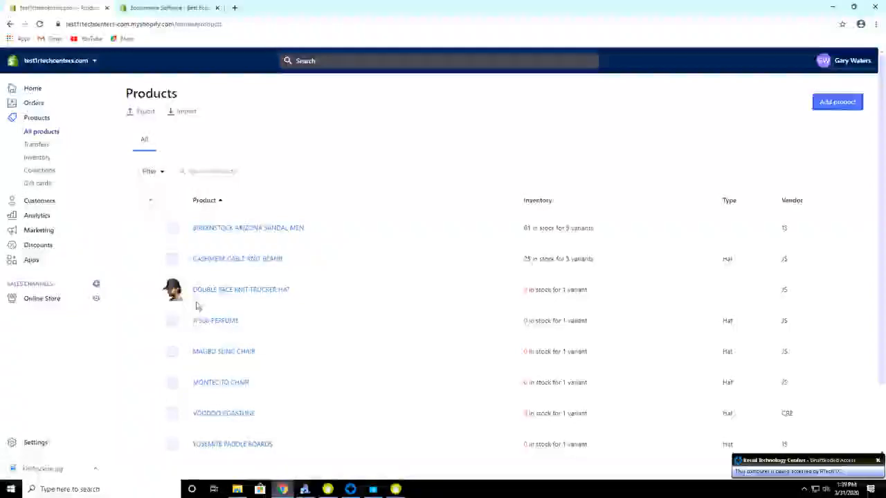
{"action": "left_click", "coordinate": [260, 293]}
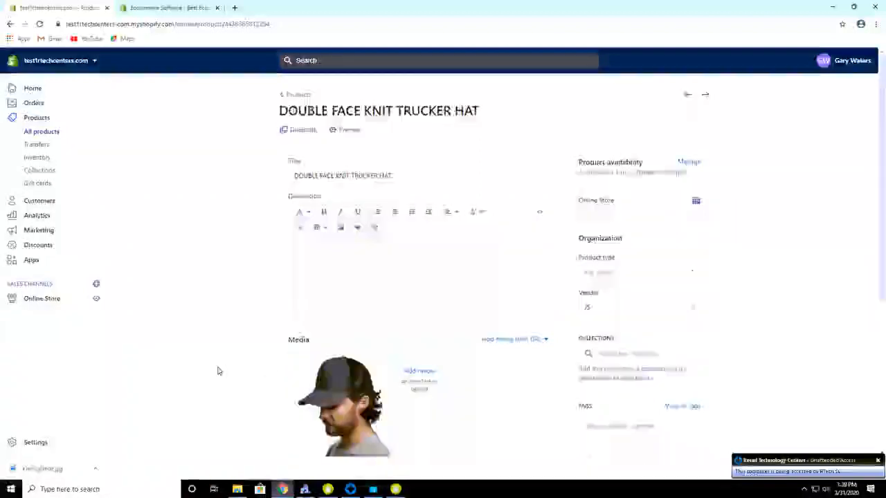
{"action": "scroll", "coordinate": [217, 371], "scroll_direction": "down", "scroll_amount": 4}
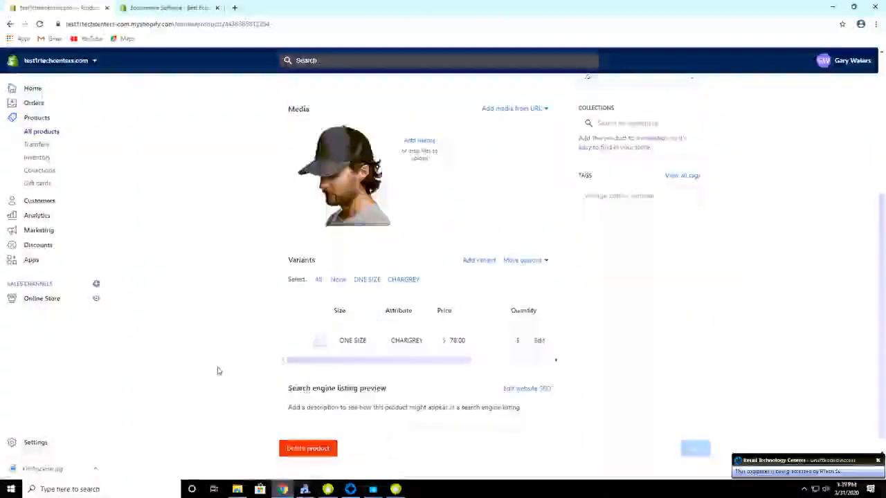
{"action": "scroll", "coordinate": [217, 371], "scroll_direction": "up", "scroll_amount": 2}
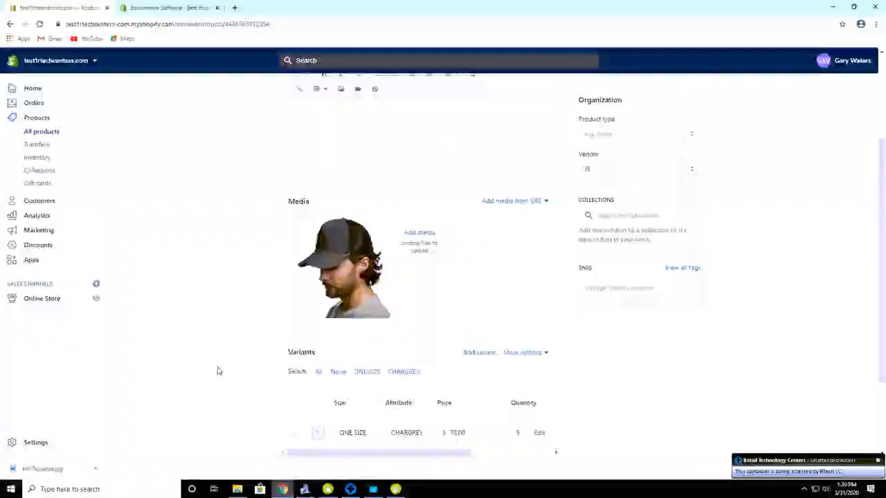
{"action": "scroll", "coordinate": [217, 371], "scroll_direction": "up", "scroll_amount": 3}
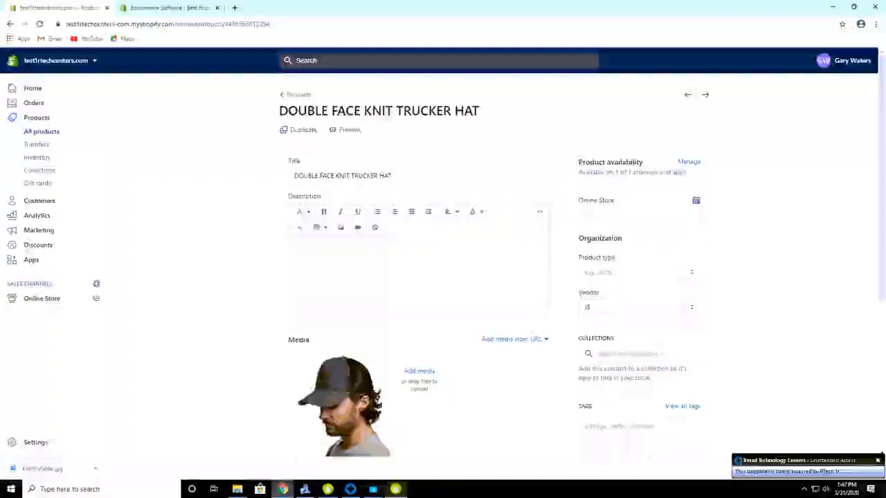
Bring Retailer Assistant E-Commerce to the front with its product search field focused.
{"action": "left_click", "coordinate": [395, 489]}
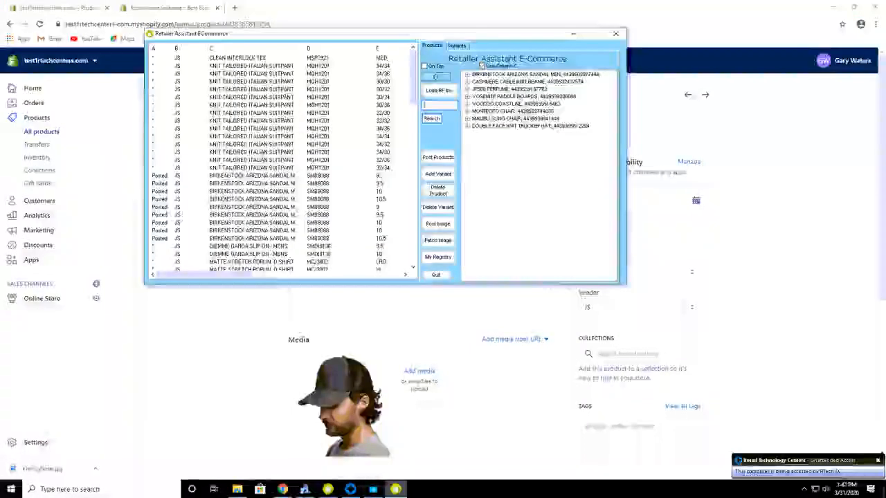
{"action": "left_click", "coordinate": [437, 107]}
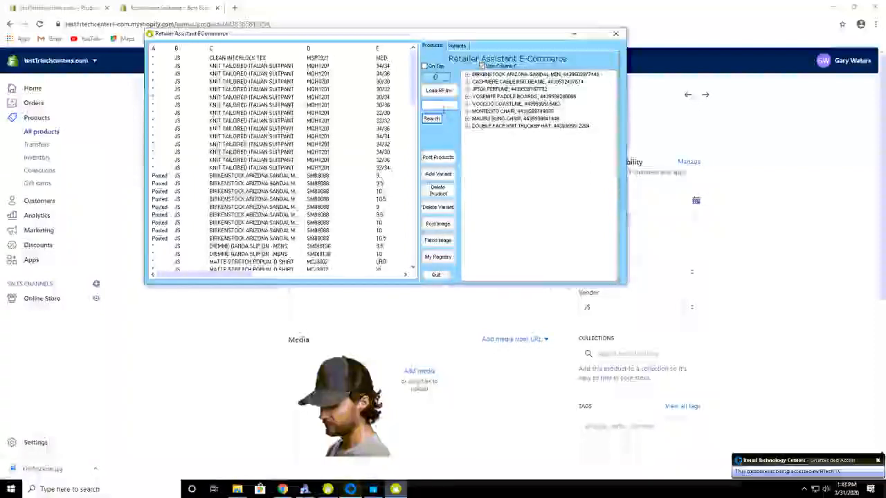
{"action": "left_click", "coordinate": [444, 107]}
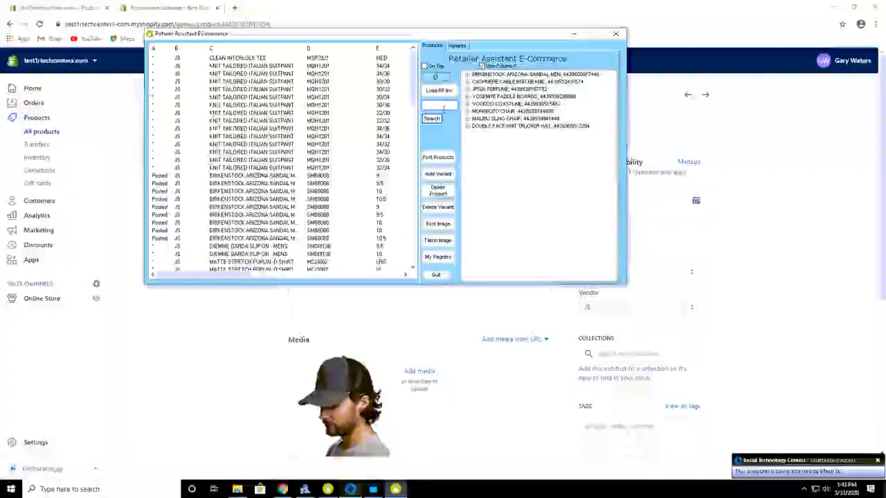
Search the grid for 'knit Tailored', scroll to the suit rows and show the Variants form.
{"action": "type", "text": "knit"}
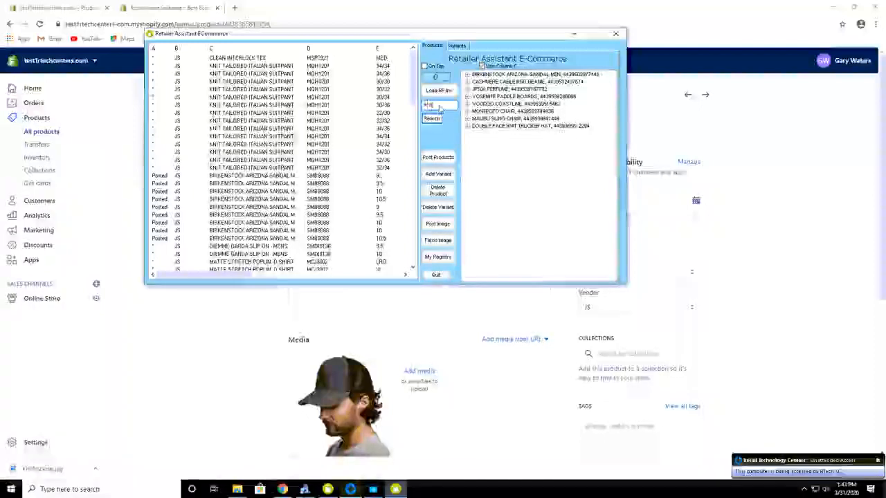
{"action": "type", "text": " T"}
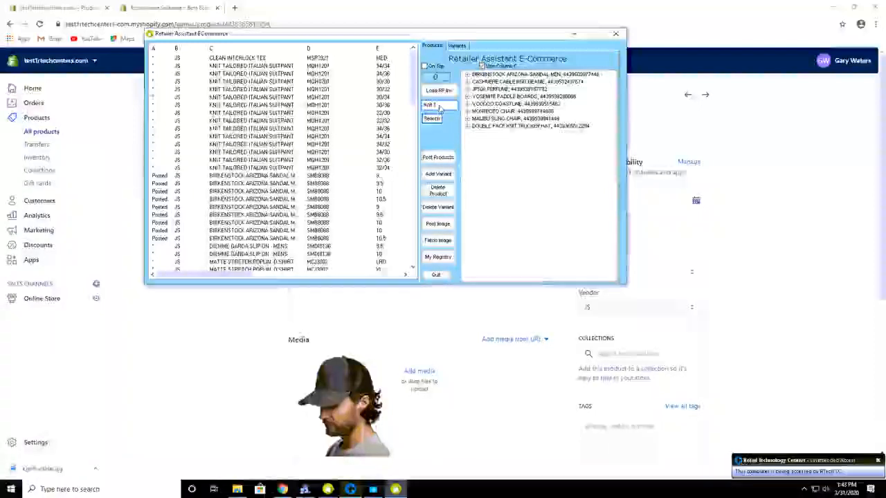
{"action": "type", "text": "ailored"}
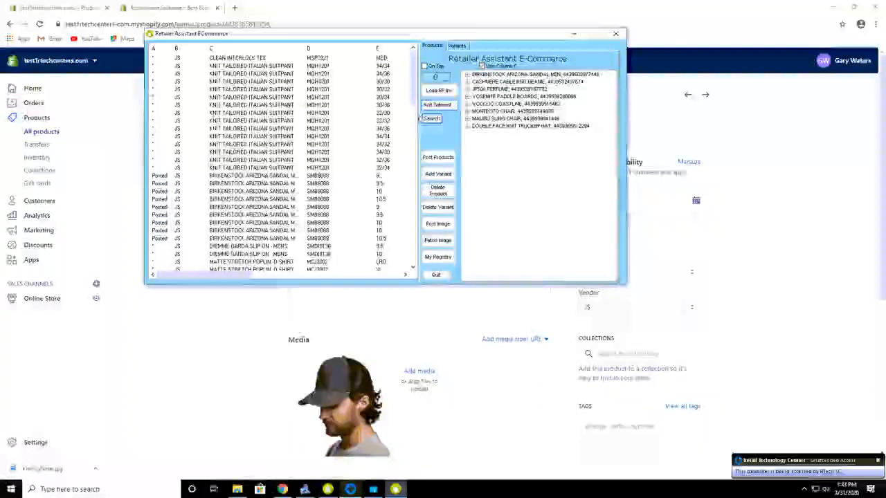
{"action": "left_click", "coordinate": [430, 120]}
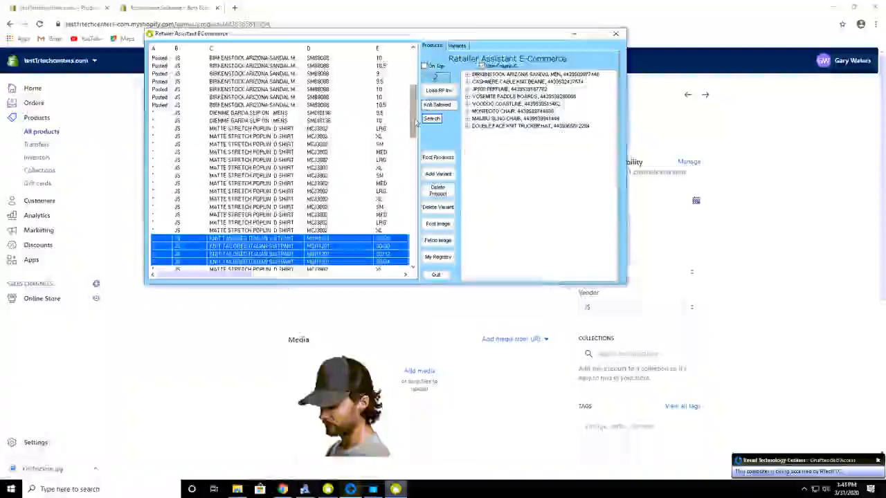
{"action": "left_click_drag", "start_coordinate": [416, 121], "coordinate": [416, 65]}
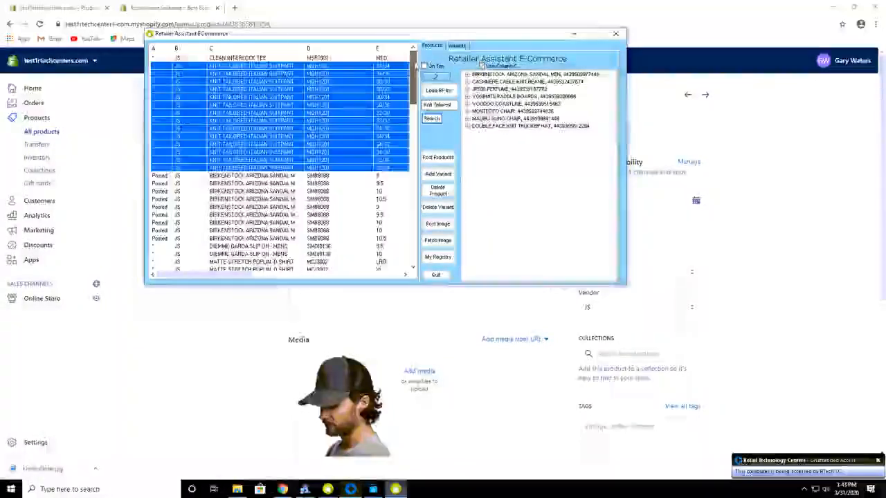
{"action": "left_click", "coordinate": [460, 46]}
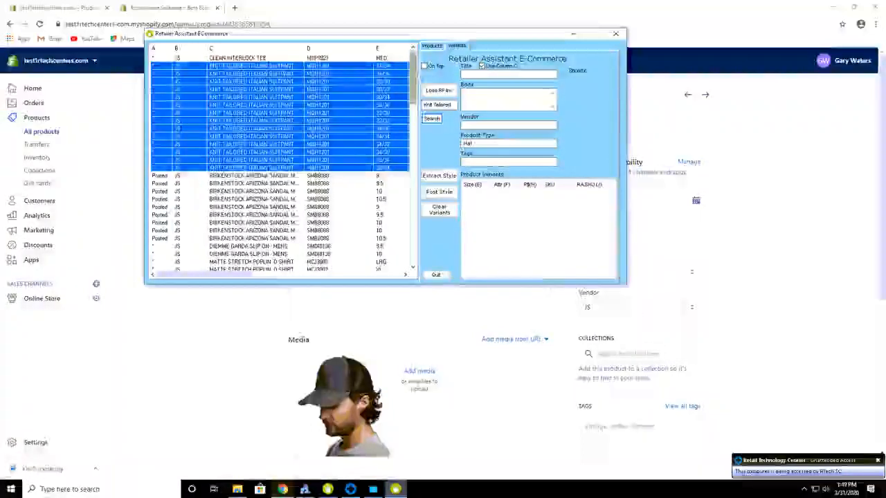
Go back to the Products page listing the eight posted Shopify products.
{"action": "left_click", "coordinate": [431, 47]}
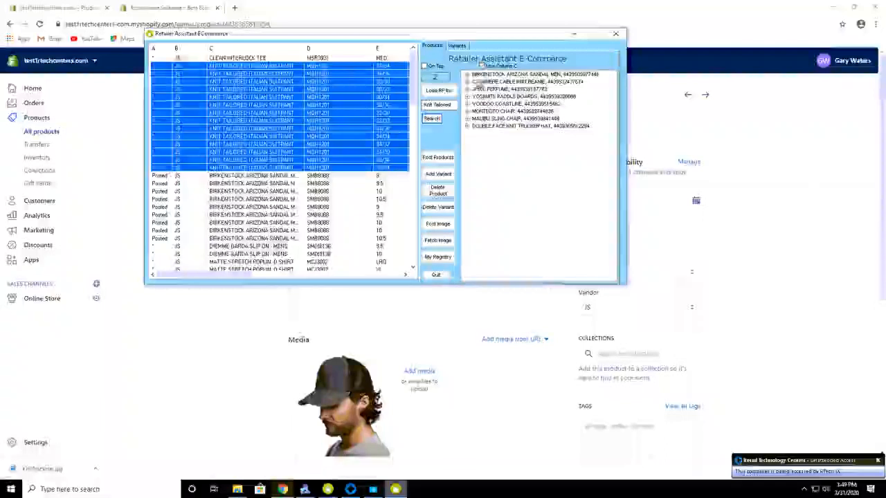
Delete the size 24 variant of BIRKENSTOCK ARIZONA SANDAL MEN and verify its sizes now end at 23.
{"action": "left_click", "coordinate": [467, 76]}
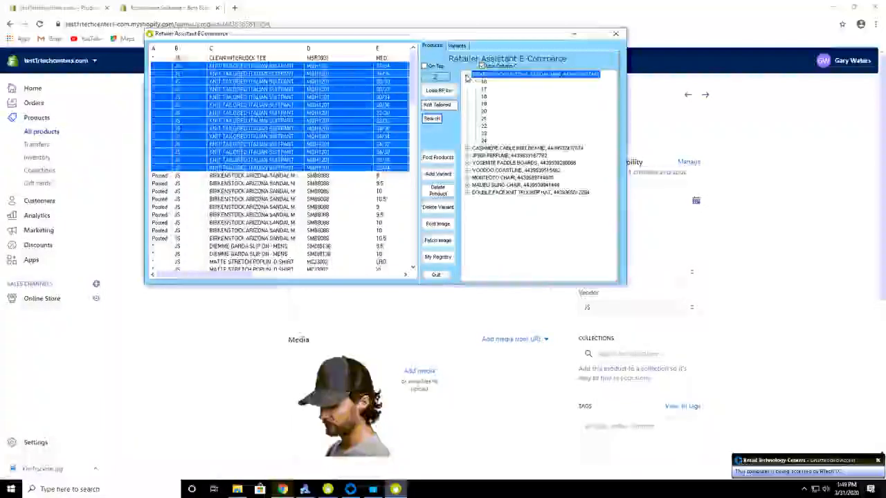
{"action": "left_click", "coordinate": [484, 141]}
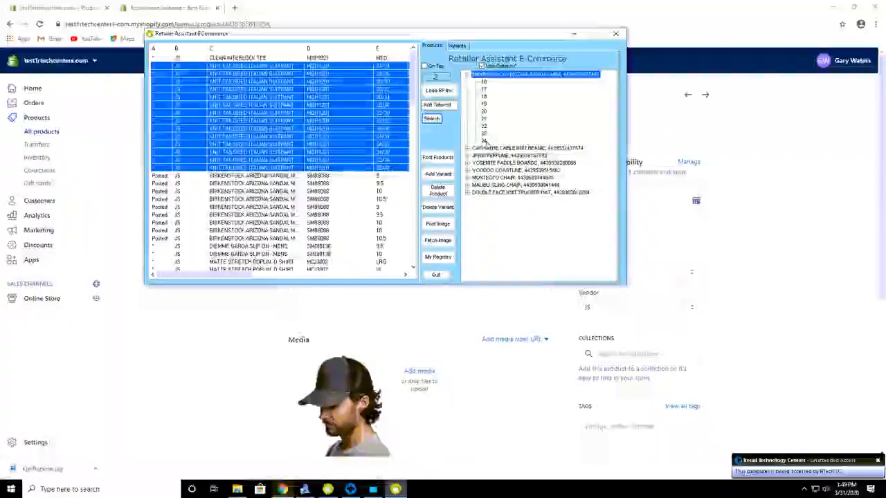
{"action": "left_click", "coordinate": [264, 238]}
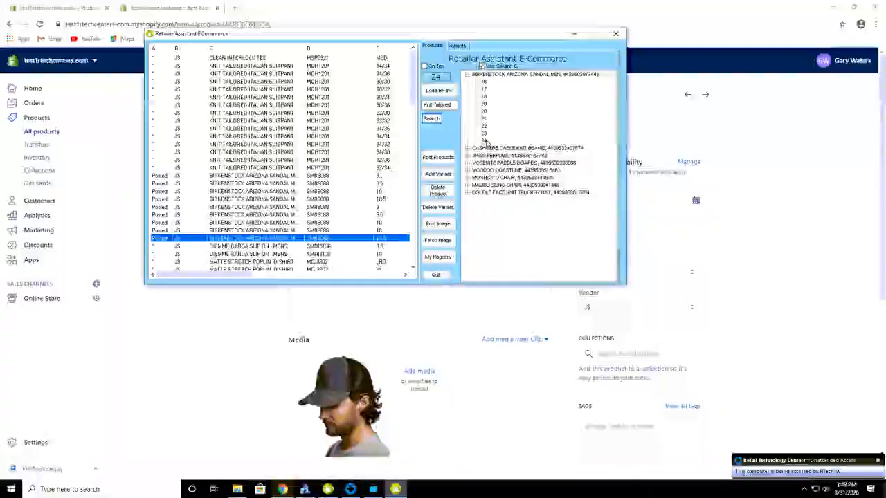
{"action": "left_click", "coordinate": [485, 141]}
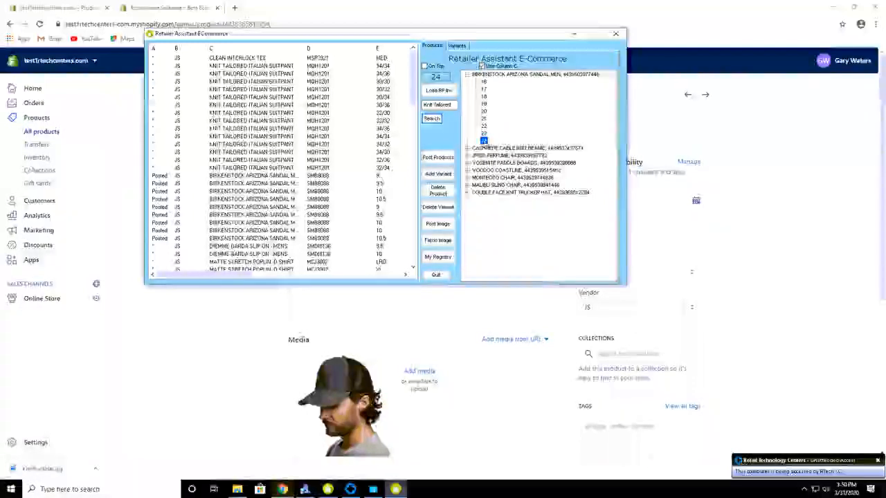
{"action": "left_click", "coordinate": [439, 207]}
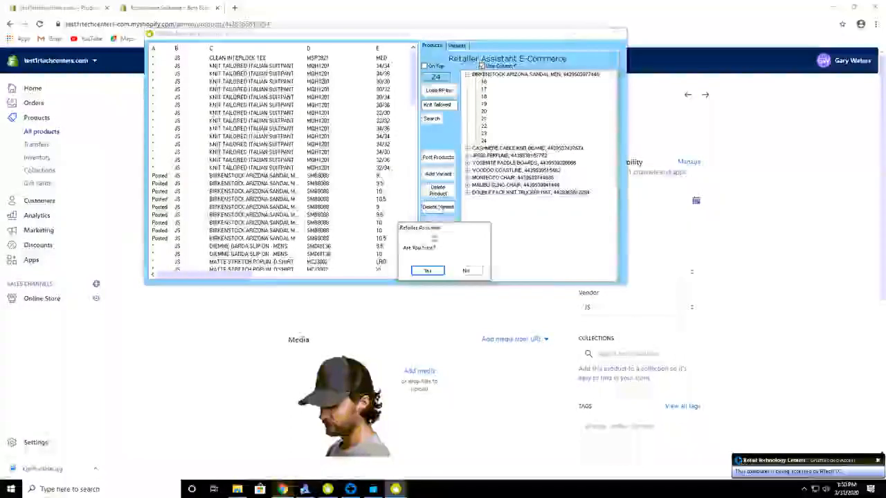
{"action": "left_click", "coordinate": [427, 270]}
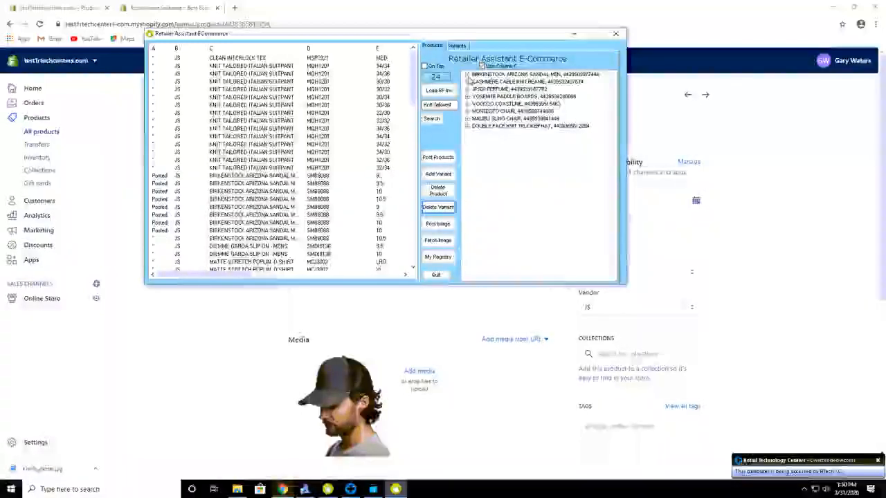
{"action": "left_click", "coordinate": [467, 74]}
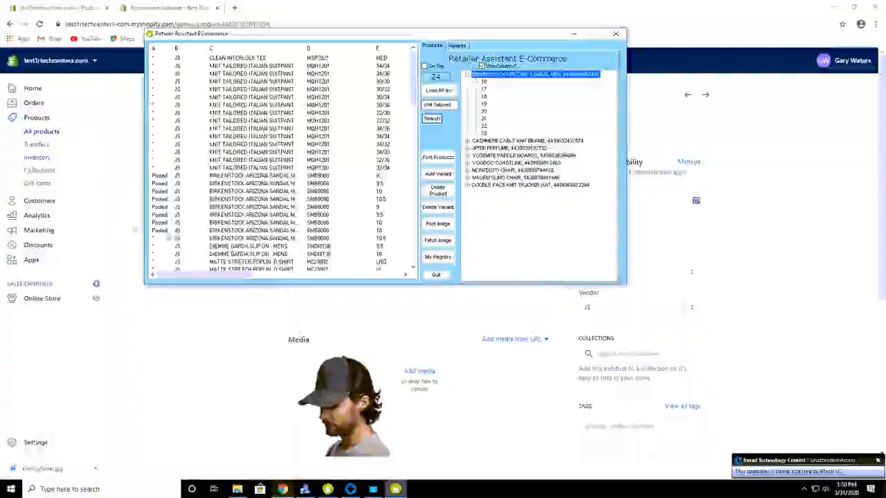
{"action": "left_click", "coordinate": [251, 239]}
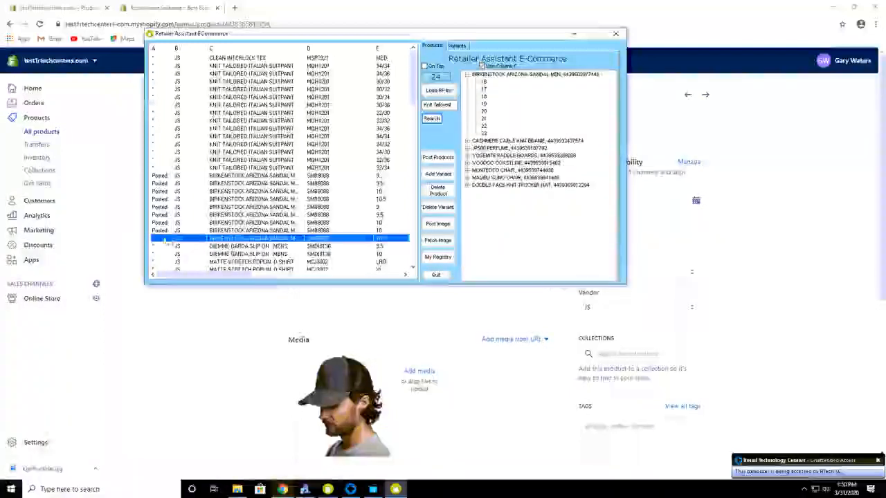
Review the size and colour variants of BIRKENSTOCK ARIZONA SANDAL MEN in Shopify.
{"action": "left_click", "coordinate": [38, 121]}
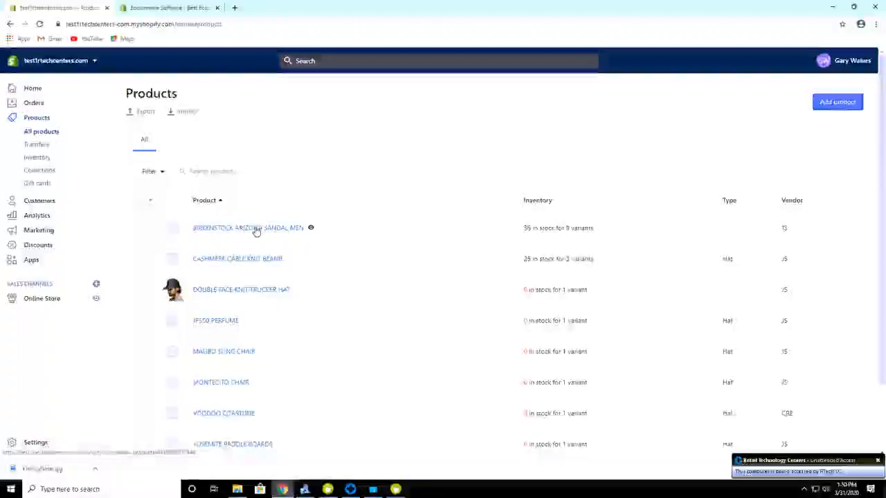
{"action": "left_click", "coordinate": [256, 230]}
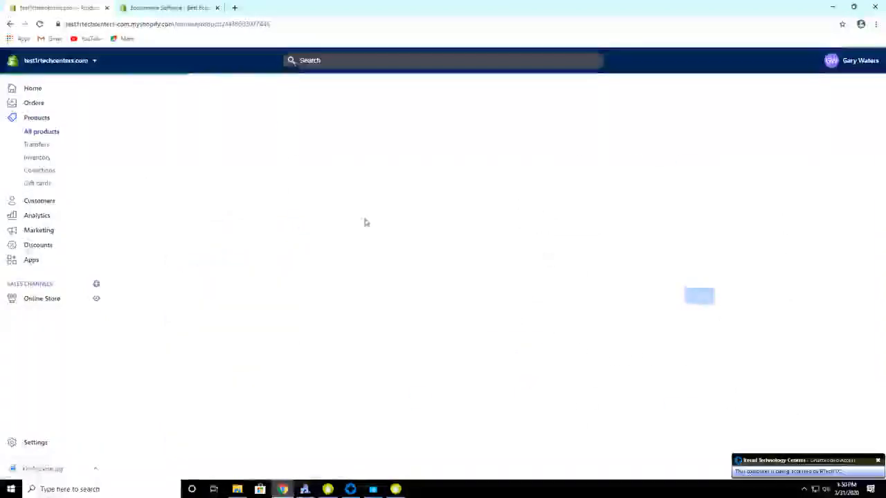
{"action": "scroll", "coordinate": [471, 249], "scroll_direction": "down", "scroll_amount": 5}
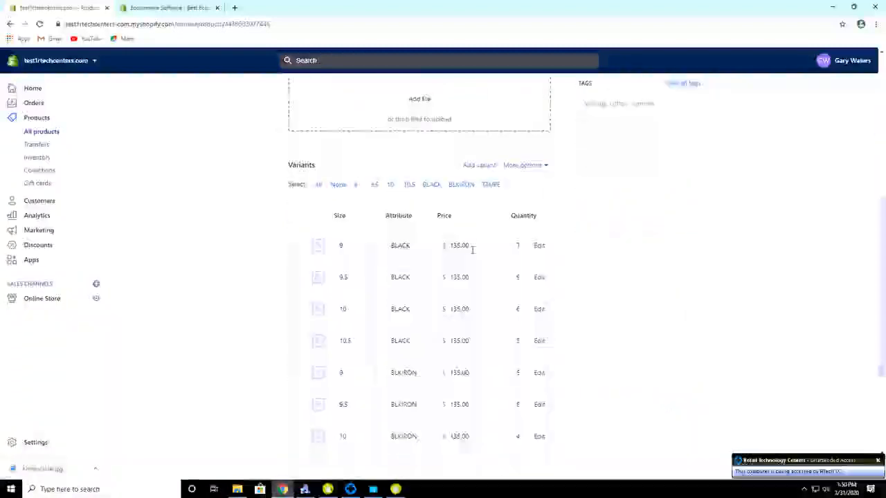
{"action": "scroll", "coordinate": [473, 250], "scroll_direction": "down", "scroll_amount": 2}
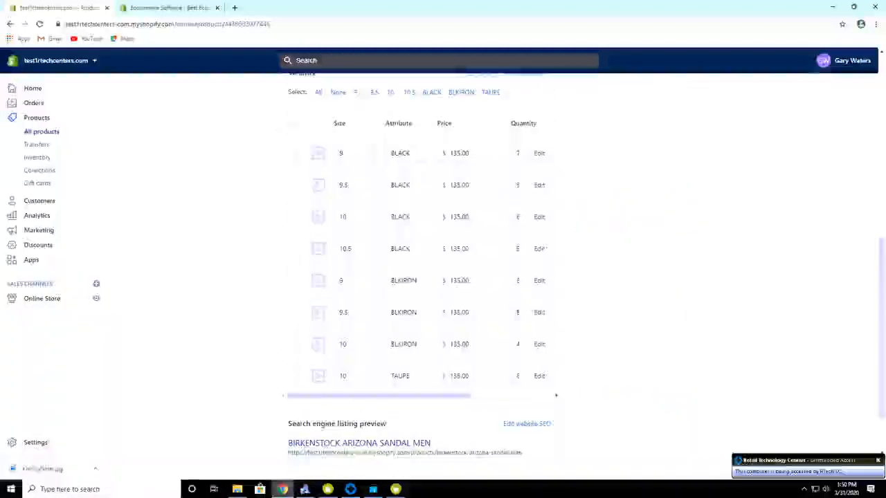
Return to the Retailer Assistant E-Commerce window and adjust the layout of its item grid.
{"action": "left_click", "coordinate": [395, 489]}
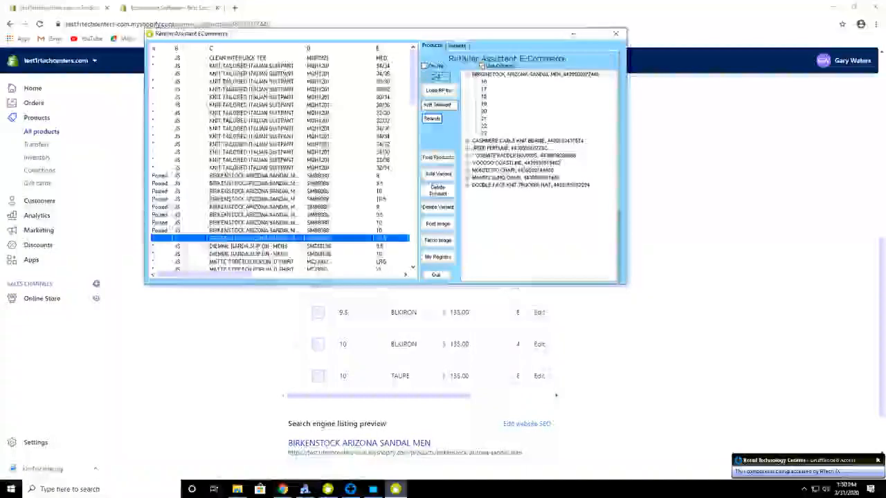
{"action": "left_click", "coordinate": [395, 489]}
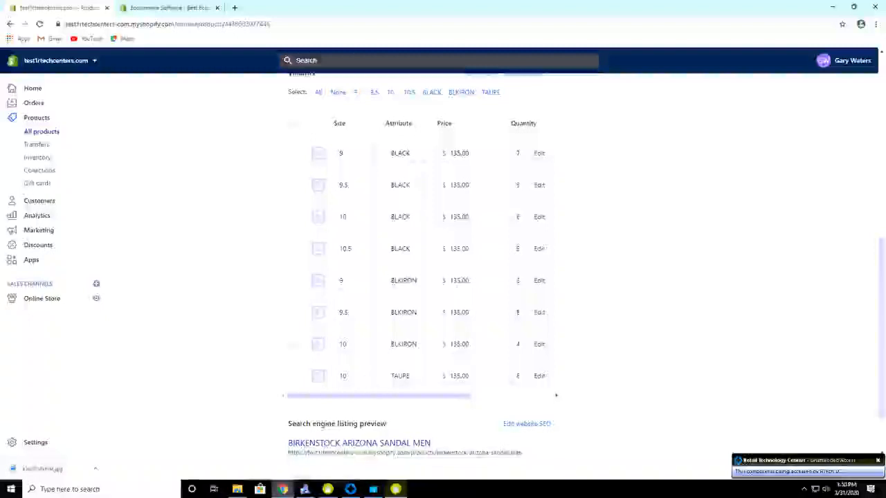
{"action": "left_click", "coordinate": [396, 489]}
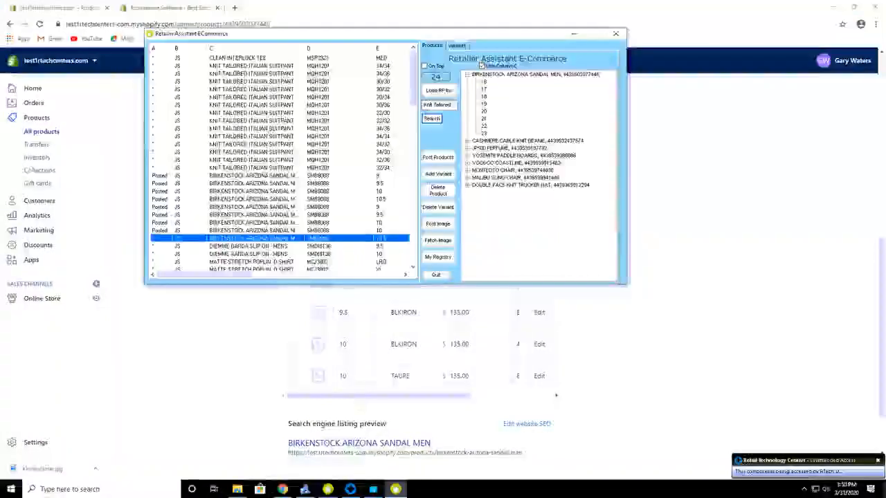
{"action": "left_click_drag", "start_coordinate": [242, 275], "coordinate": [288, 276]}
{"action": "left_click_drag", "start_coordinate": [235, 274], "coordinate": [205, 274]}
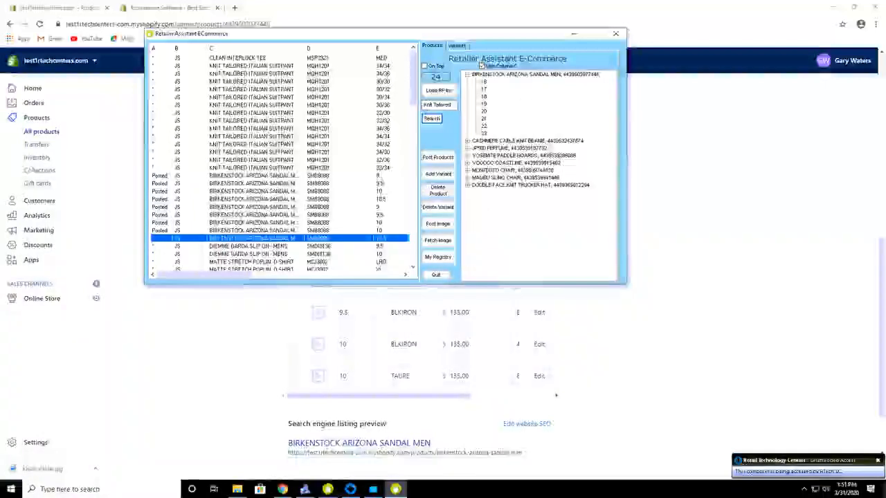
Select the BIRKENSTOCK ARIZONA SANDAL MEN node in the posted Shopify product tree.
{"action": "left_click", "coordinate": [521, 76]}
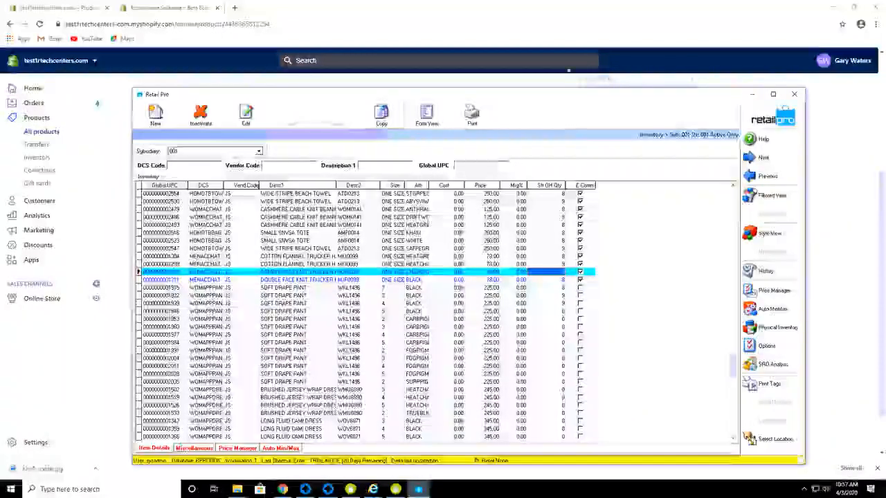
{"action": "left_click", "coordinate": [552, 14]}
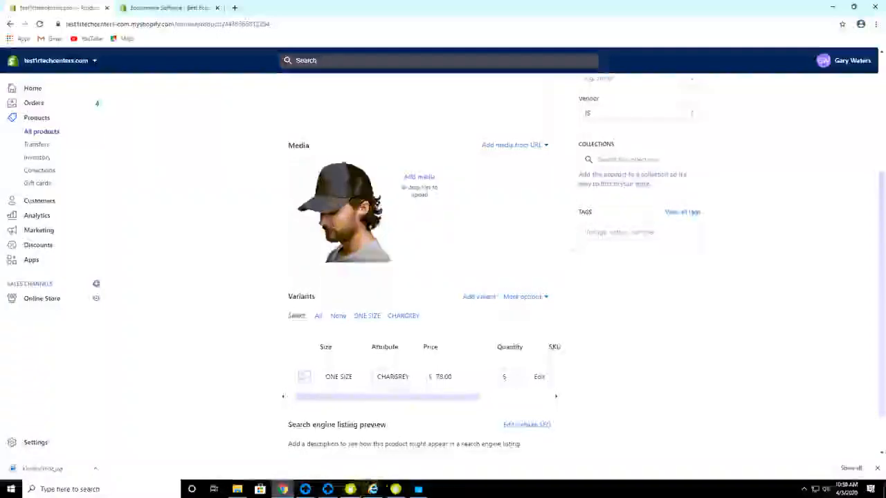
{"action": "left_click", "coordinate": [417, 489]}
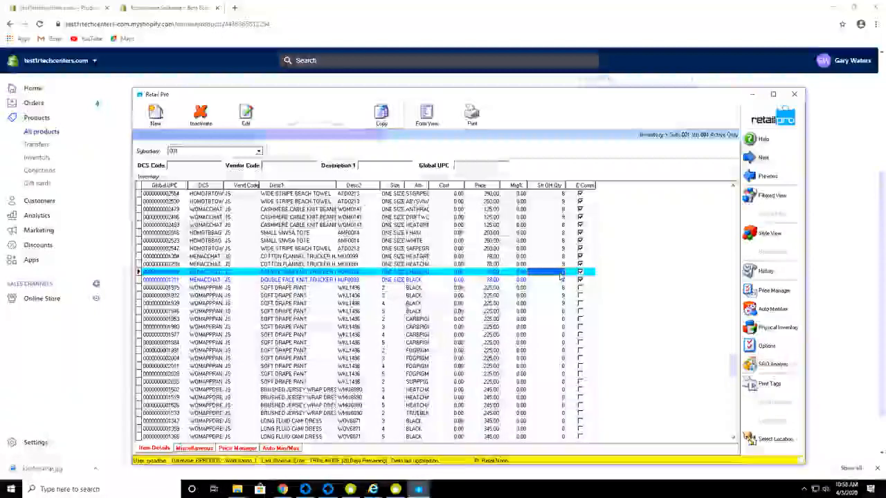
{"action": "left_click", "coordinate": [571, 13]}
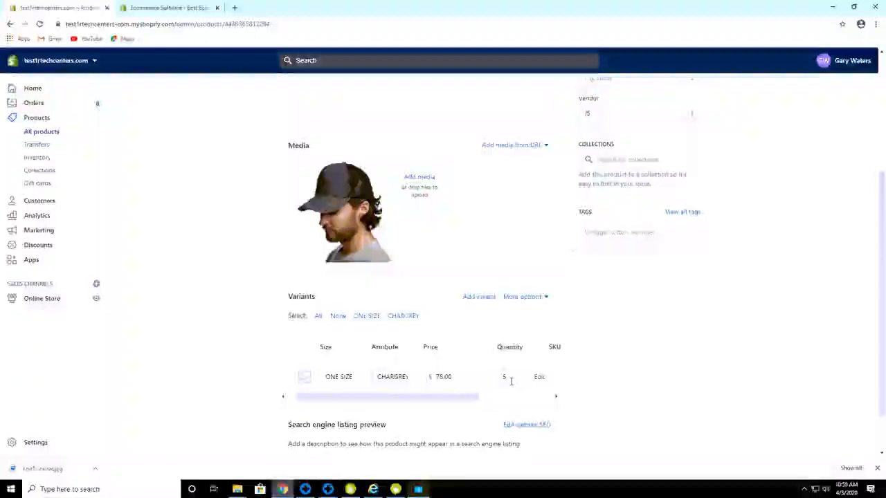
{"action": "left_click", "coordinate": [512, 381]}
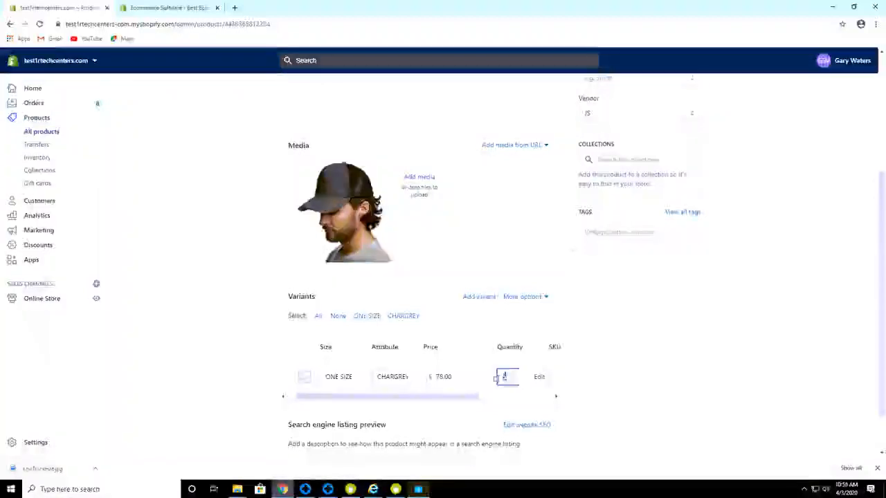
{"action": "double_click", "coordinate": [504, 378]}
{"action": "key", "text": "alt+Tab"}
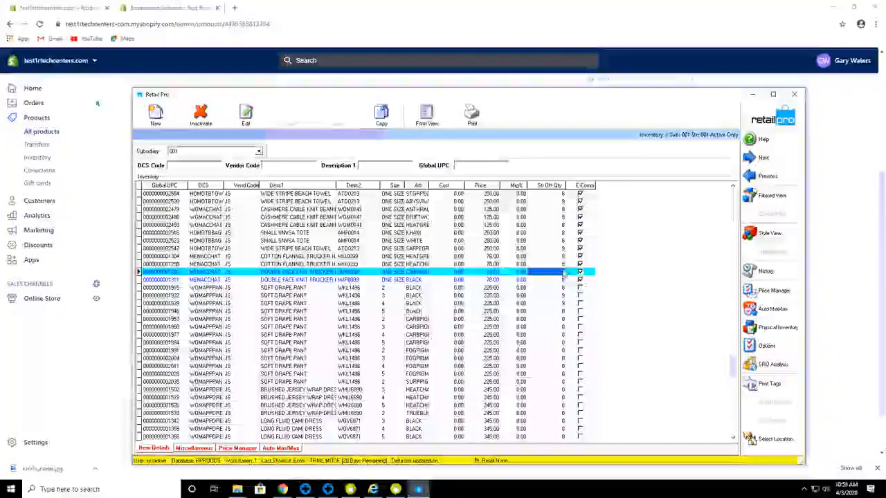
Change the hat row's Str OH Qty to 6 and save the item.
{"action": "left_click", "coordinate": [564, 274]}
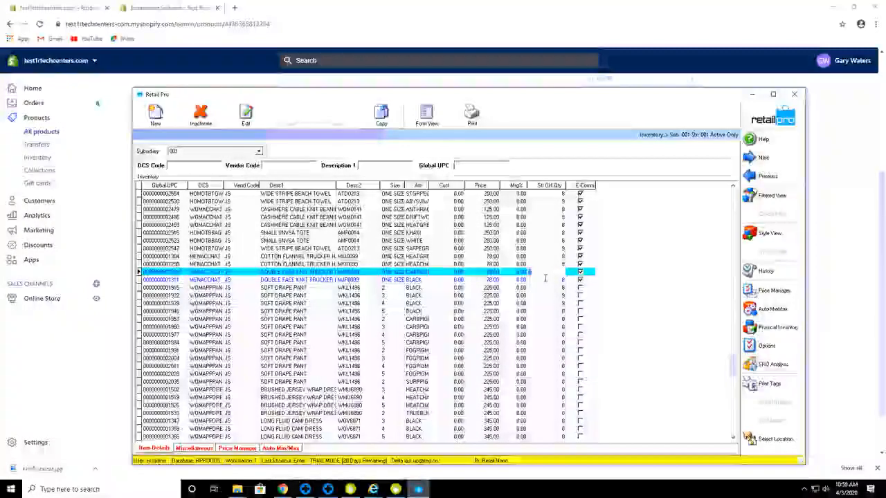
{"action": "type", "text": "6"}
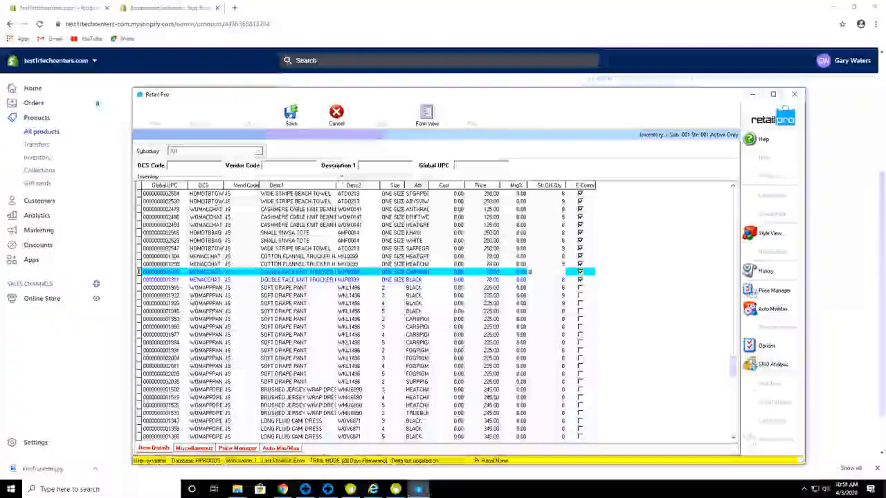
{"action": "left_click", "coordinate": [291, 115]}
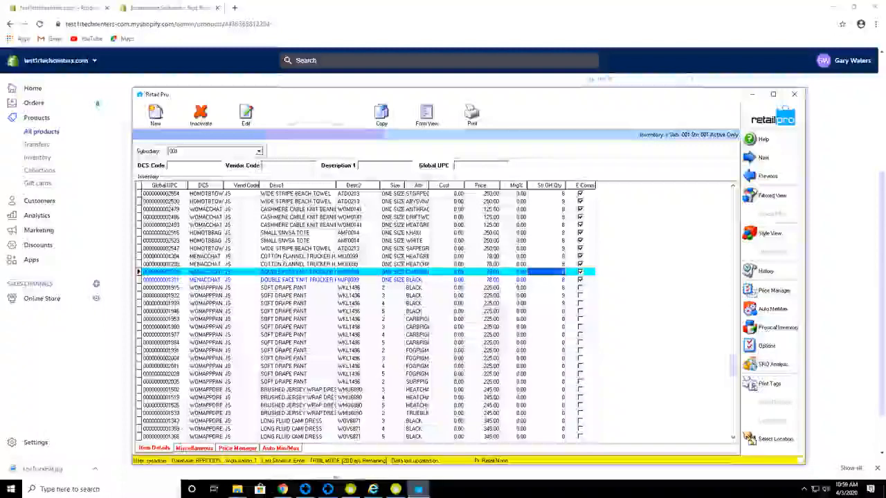
{"action": "left_click", "coordinate": [395, 489]}
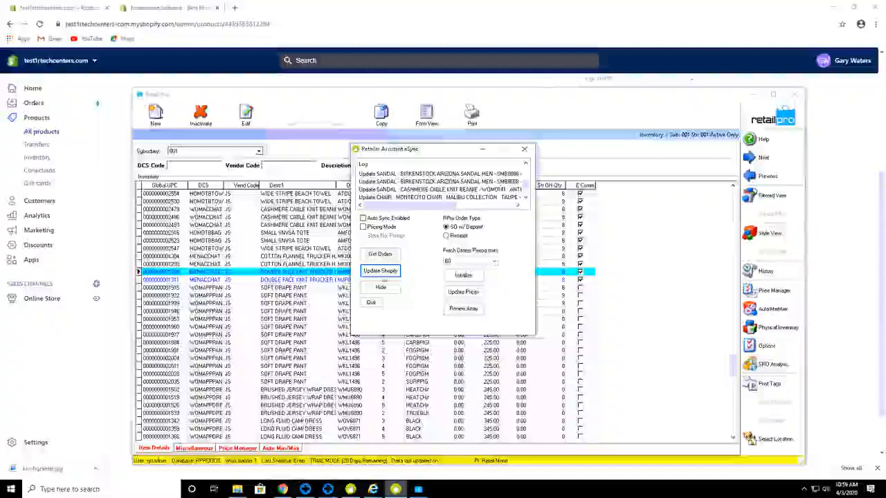
Push the updated Retail Pro inventory quantities to Shopify with Update Shopify.
{"action": "left_click", "coordinate": [385, 272]}
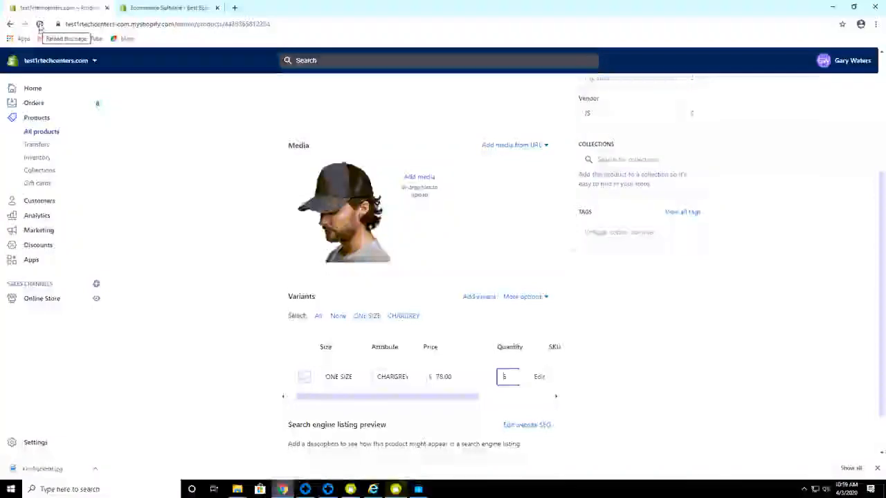
Reload the trucker hat's Shopify page to confirm its variant's synced quantity of 4.
{"action": "left_click", "coordinate": [39, 25]}
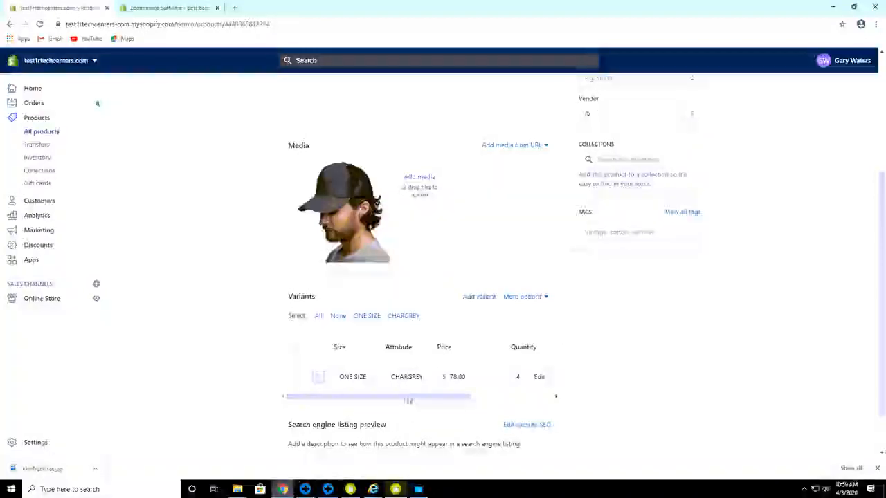
{"action": "left_click_drag", "start_coordinate": [408, 400], "coordinate": [436, 400]}
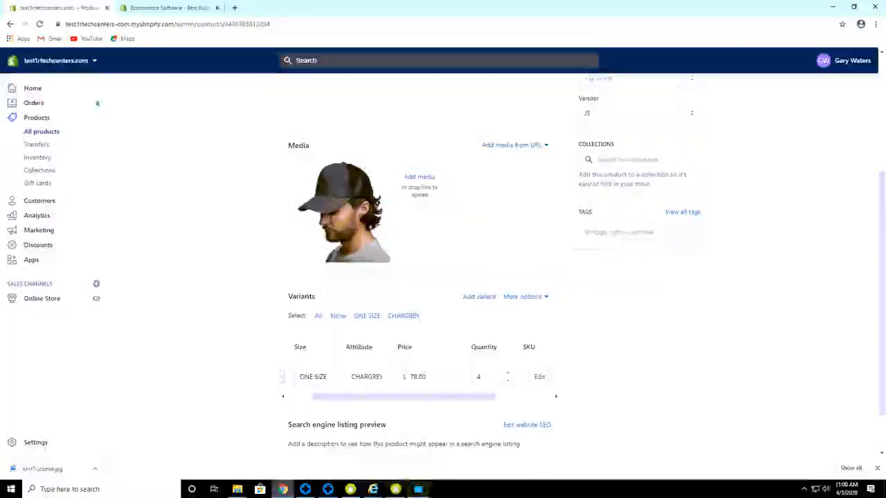
{"action": "left_click", "coordinate": [419, 489]}
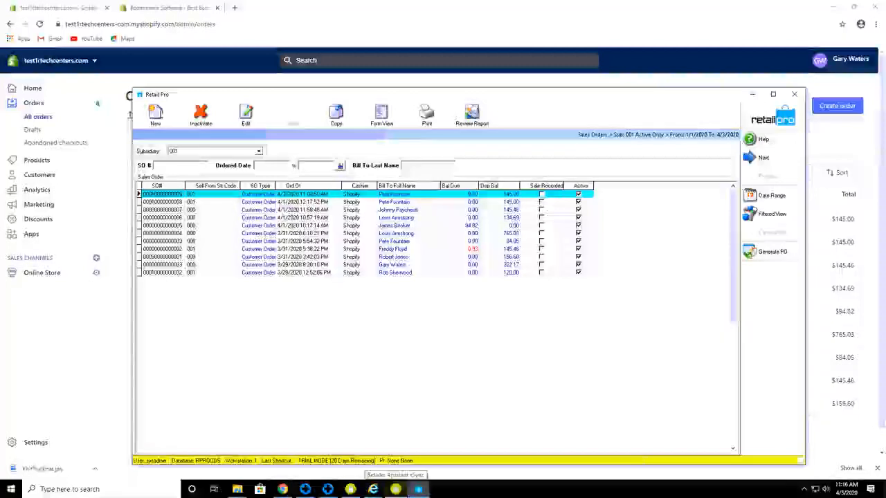
Toggle eSync's RPro Order Type to Receipt and back to SO w/ Deposit.
{"action": "left_click", "coordinate": [395, 489]}
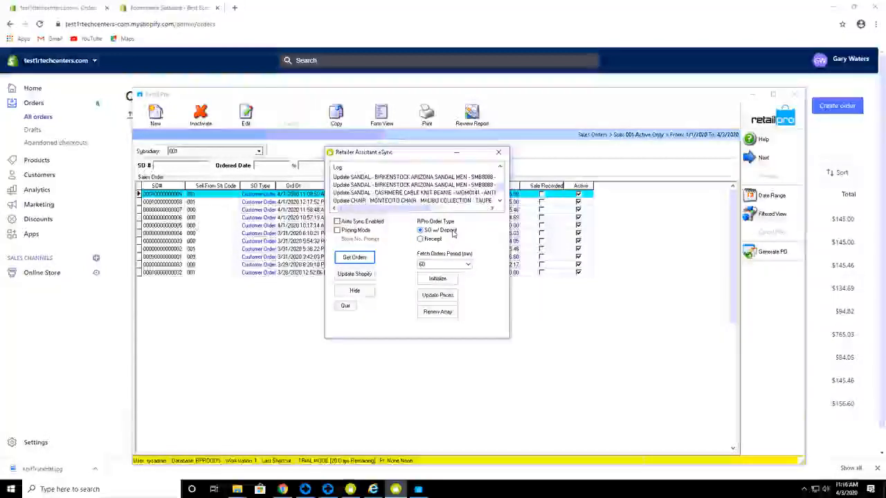
{"action": "left_click", "coordinate": [420, 240]}
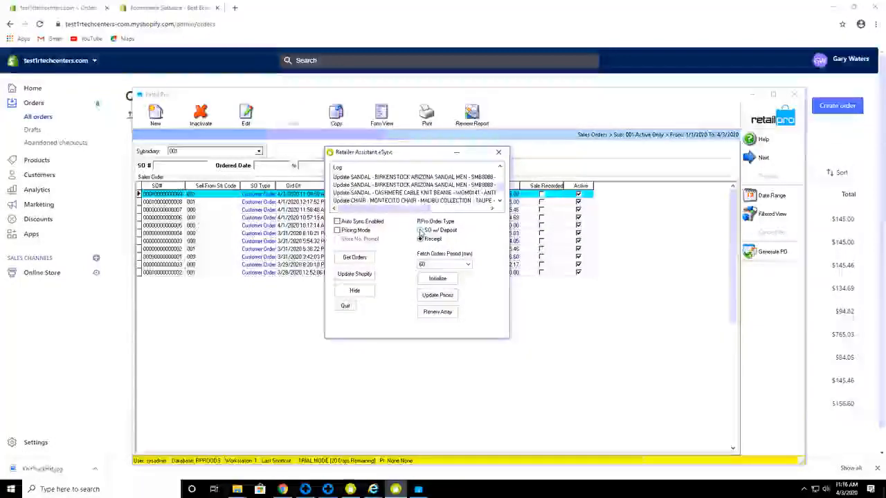
{"action": "left_click", "coordinate": [419, 230]}
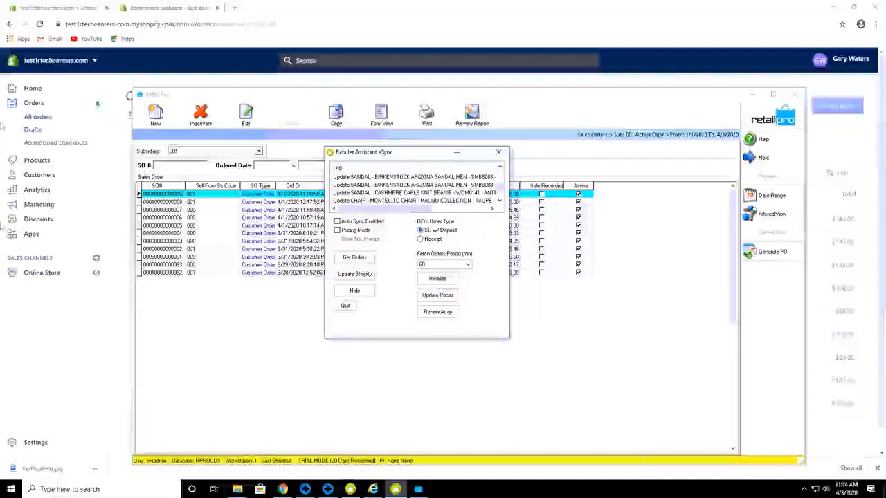
Pay the draft order by credit card, entering test card details with expiry 0222 and CVV 123.
{"action": "left_click", "coordinate": [533, 10]}
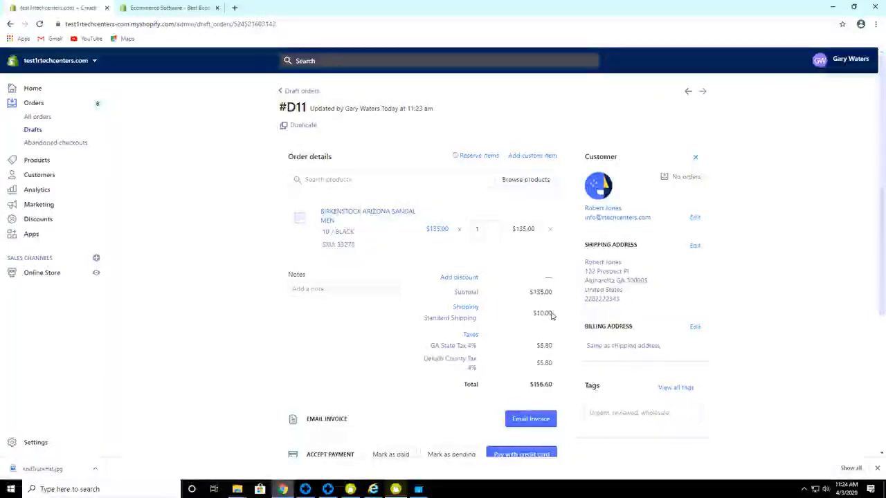
{"action": "left_click", "coordinate": [520, 454]}
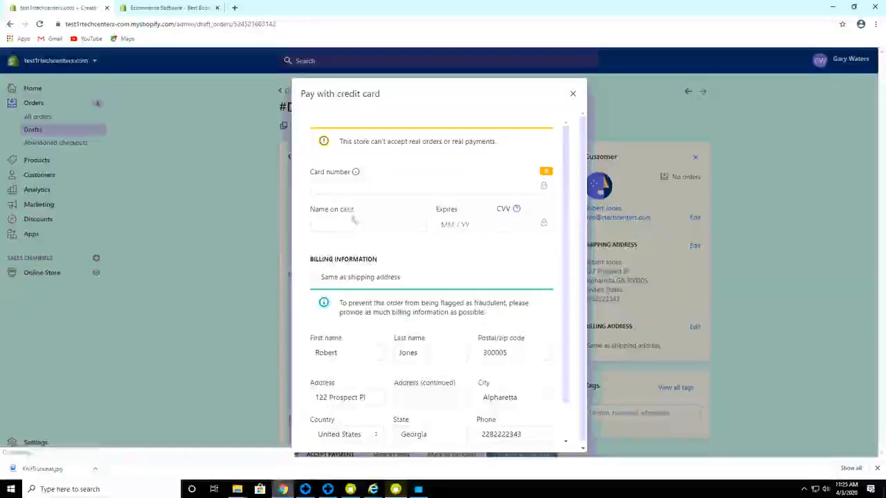
{"action": "left_click", "coordinate": [344, 193]}
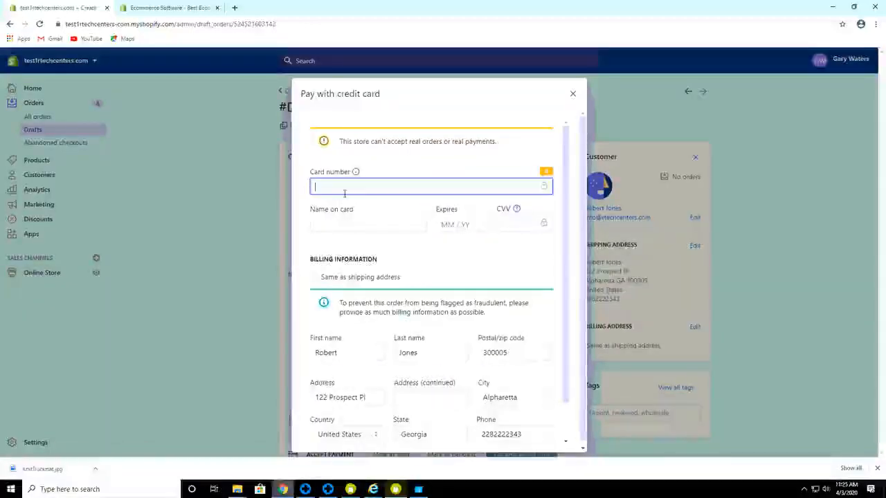
{"action": "type", "text": "1"}
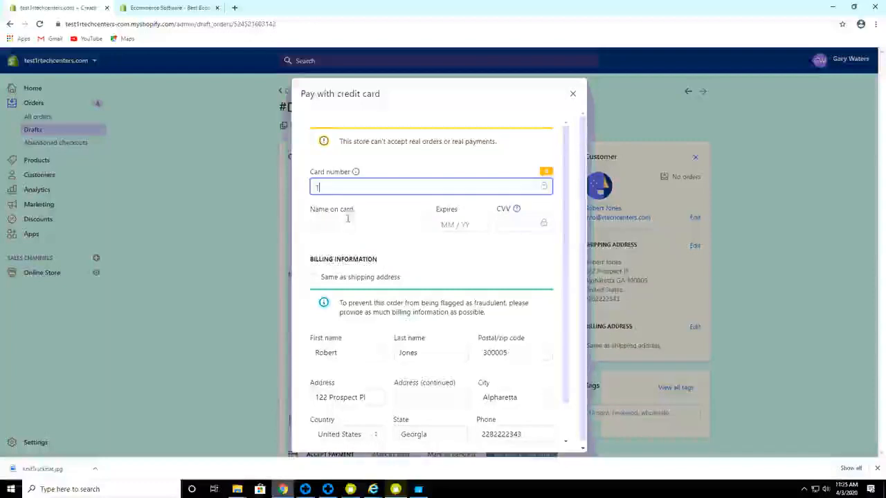
{"action": "left_click", "coordinate": [335, 228]}
{"action": "type", "text": "1"}
{"action": "left_click", "coordinate": [454, 228]}
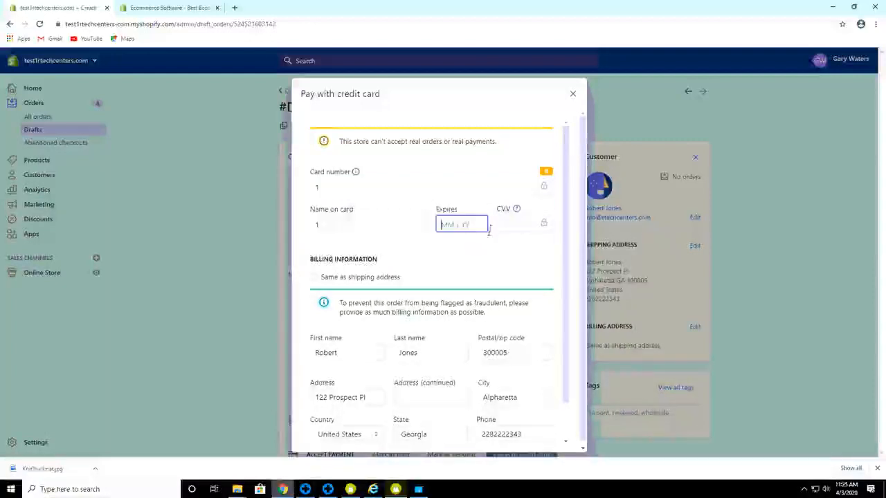
{"action": "type", "text": "0222"}
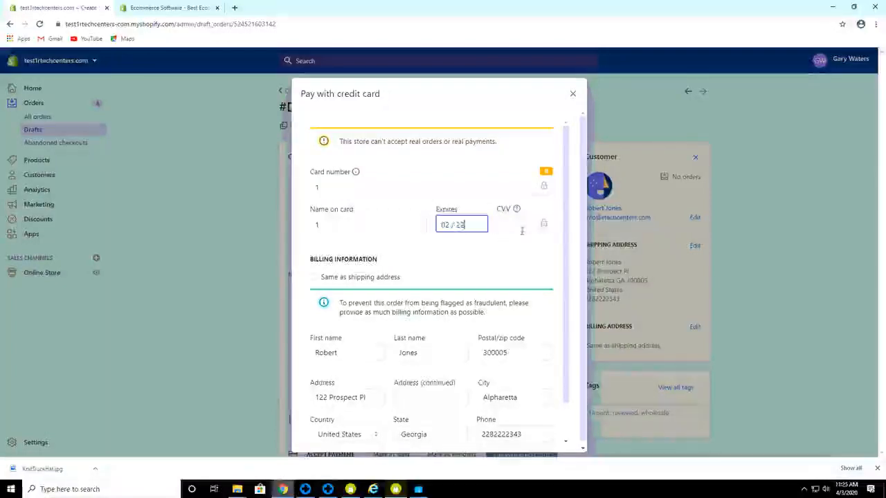
{"action": "left_click", "coordinate": [526, 224]}
{"action": "type", "text": "123"}
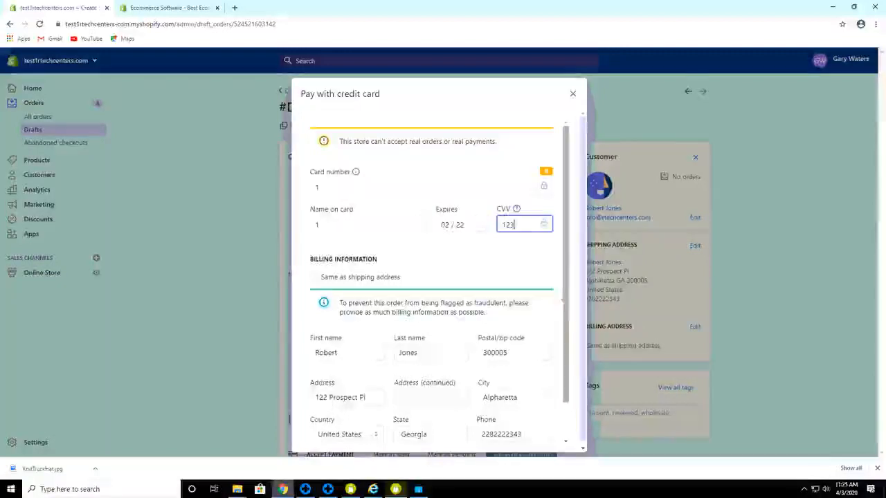
Charge $156.60 to the card, turning draft #D11 into order #1010.
{"action": "left_click_drag", "start_coordinate": [566, 347], "coordinate": [567, 381]}
{"action": "left_click", "coordinate": [507, 430]}
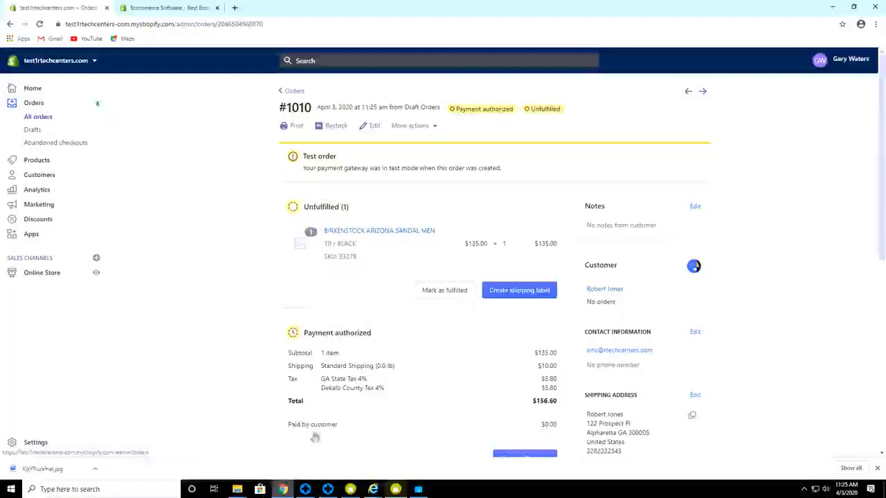
{"action": "left_click", "coordinate": [395, 489]}
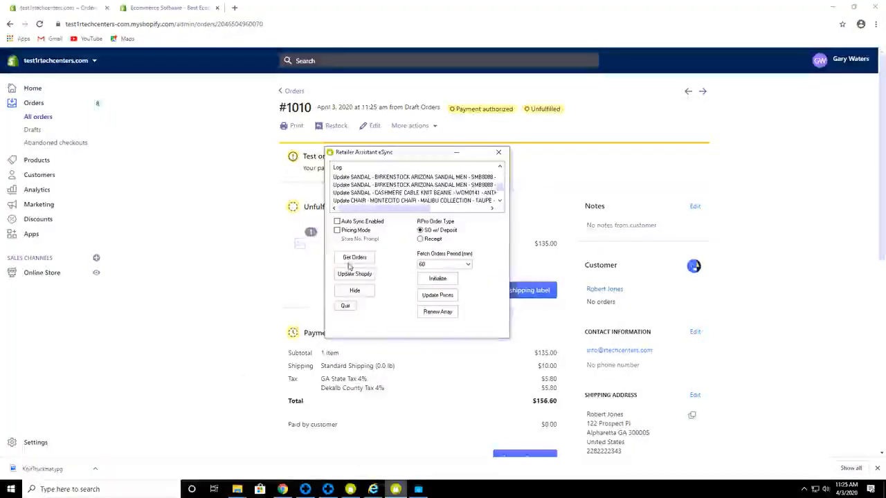
Set eSync's Fetch Orders Period from 60 to 20 minutes and get the new Shopify orders.
{"action": "left_click", "coordinate": [337, 222]}
{"action": "left_click", "coordinate": [338, 222]}
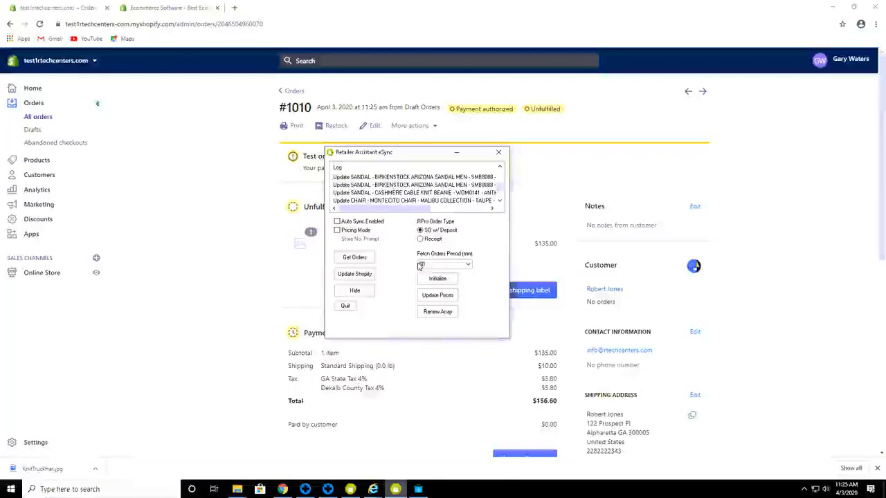
{"action": "left_click", "coordinate": [468, 266]}
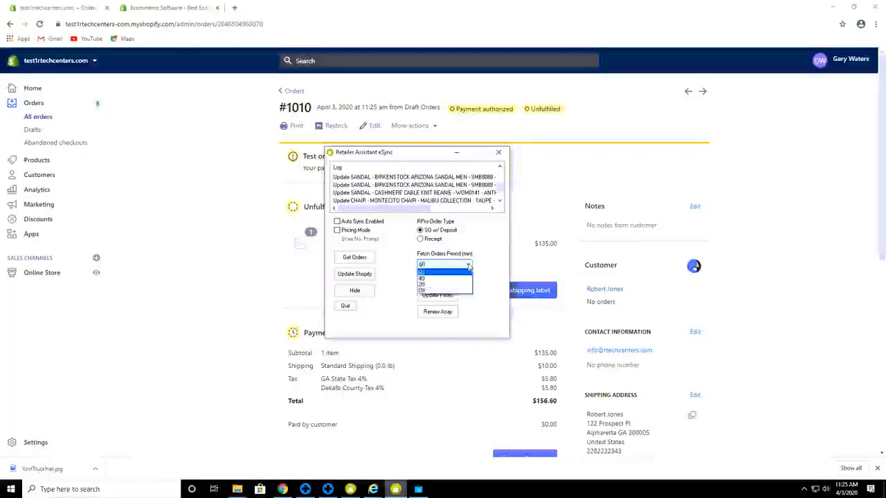
{"action": "left_click", "coordinate": [423, 285]}
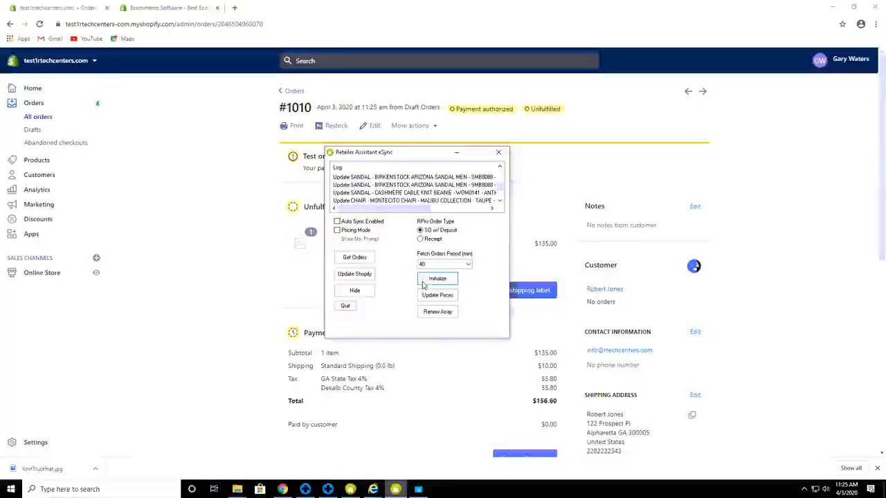
{"action": "left_click", "coordinate": [468, 266]}
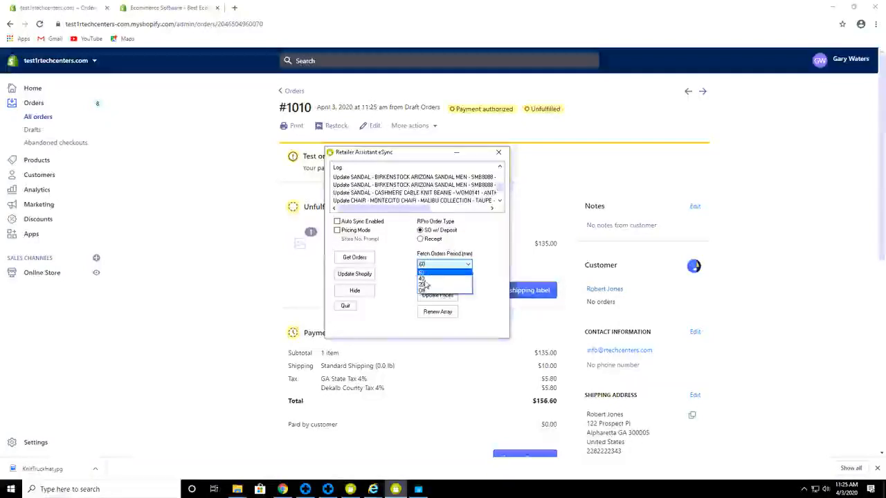
{"action": "left_click", "coordinate": [456, 278]}
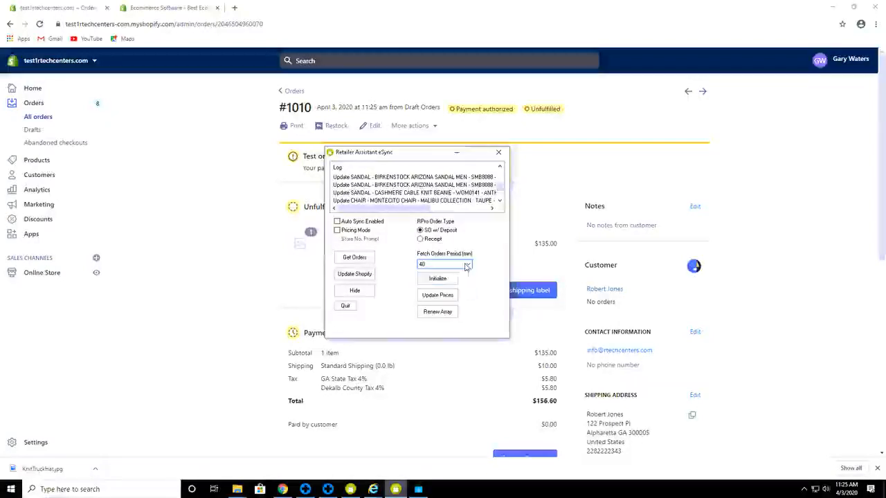
{"action": "left_click", "coordinate": [468, 265]}
{"action": "left_click", "coordinate": [423, 285]}
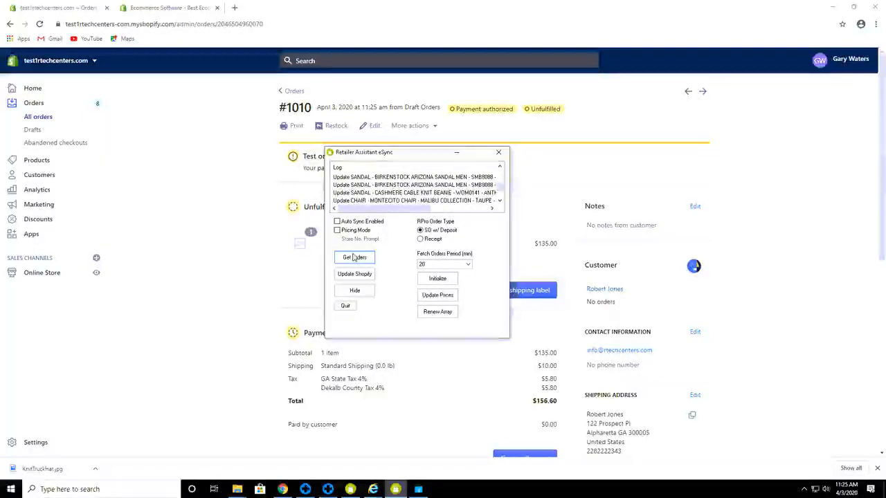
{"action": "left_click", "coordinate": [354, 257]}
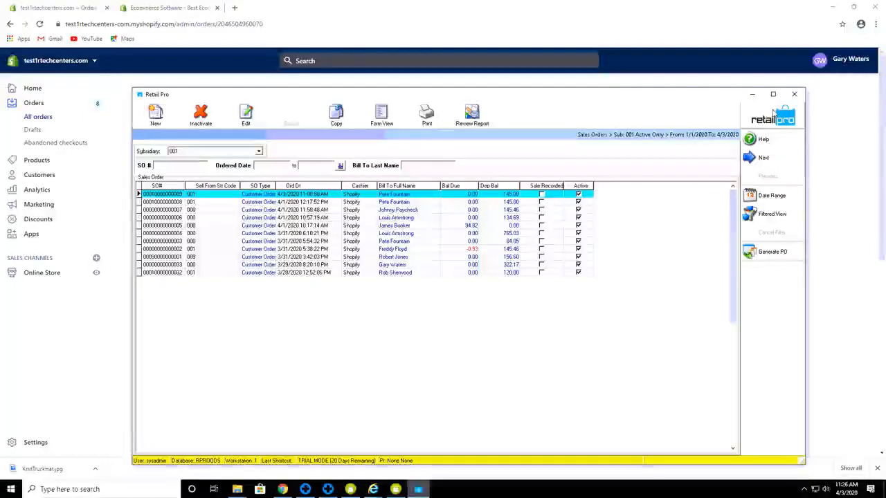
Reopen Sales Orders and view the $156.60 Birkenstock sandal order in Form View.
{"action": "left_click", "coordinate": [773, 113]}
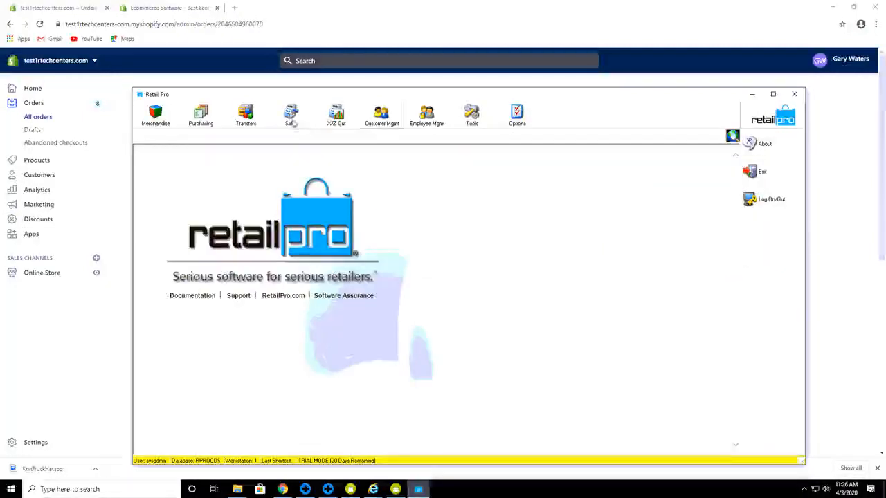
{"action": "left_click", "coordinate": [290, 118]}
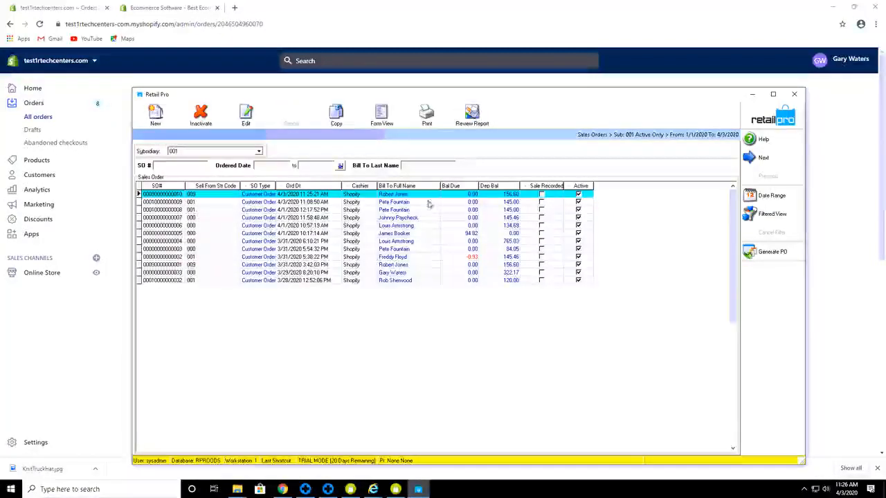
{"action": "left_click", "coordinate": [379, 119]}
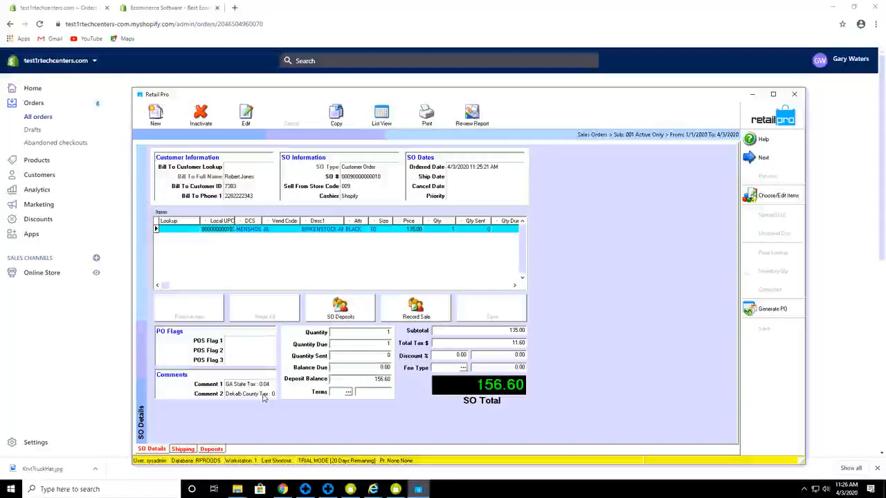
Check the order's Shipping tab details, then its Deposits history.
{"action": "left_click", "coordinate": [183, 450]}
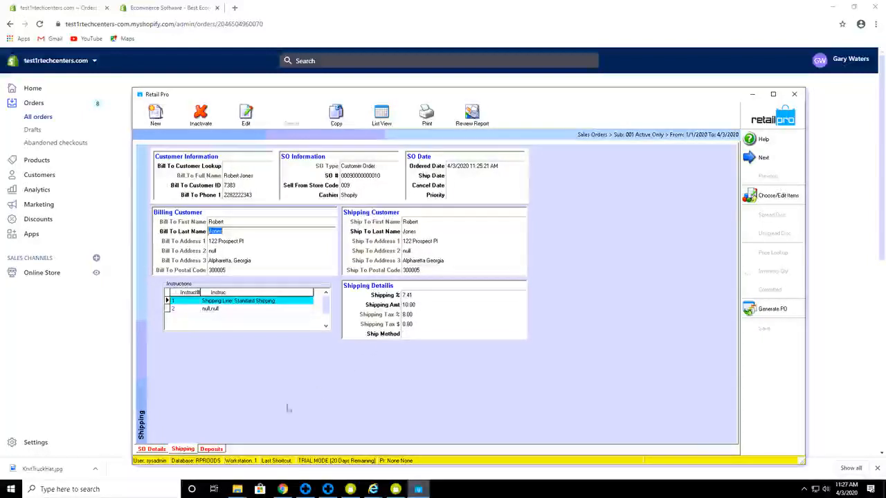
{"action": "left_click", "coordinate": [211, 449]}
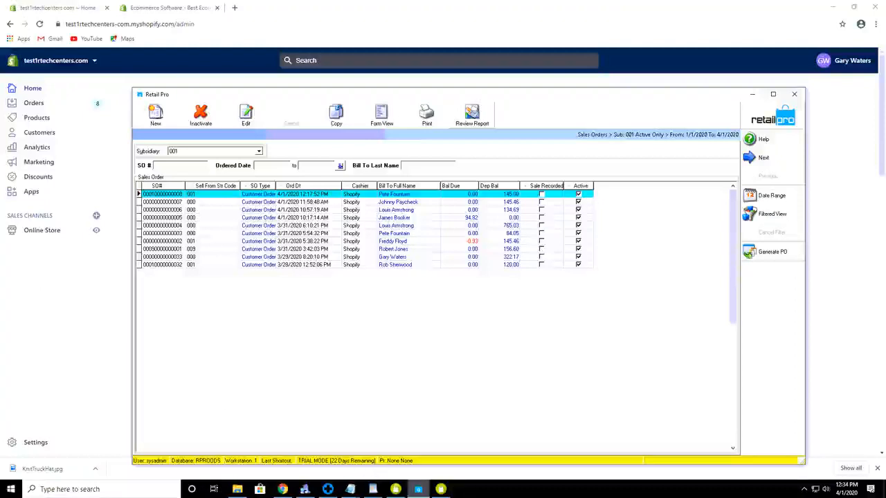
Bring up eSync and the E-Commerce posting window, then open Shopify's store Settings.
{"action": "left_click", "coordinate": [395, 489]}
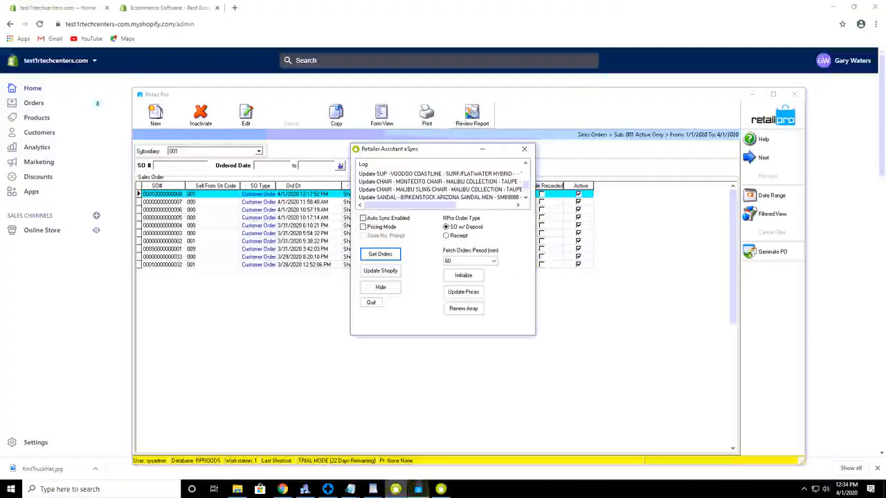
{"action": "left_click", "coordinate": [440, 489]}
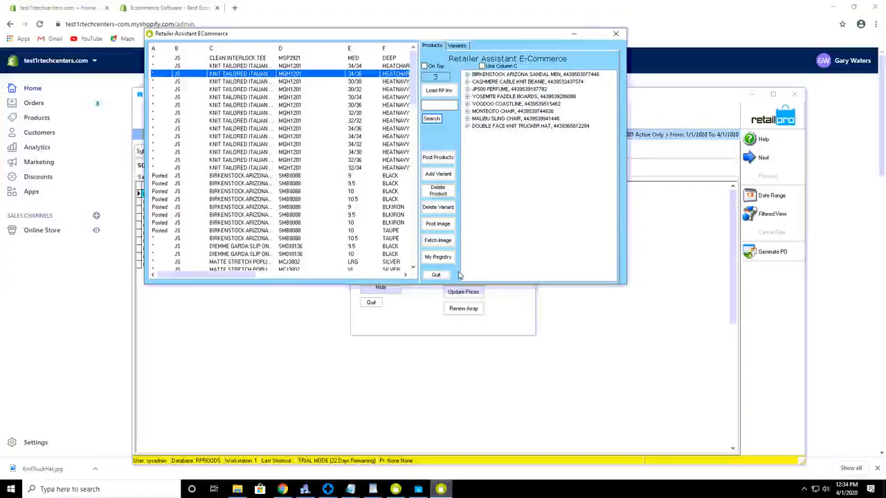
{"action": "left_click", "coordinate": [470, 11]}
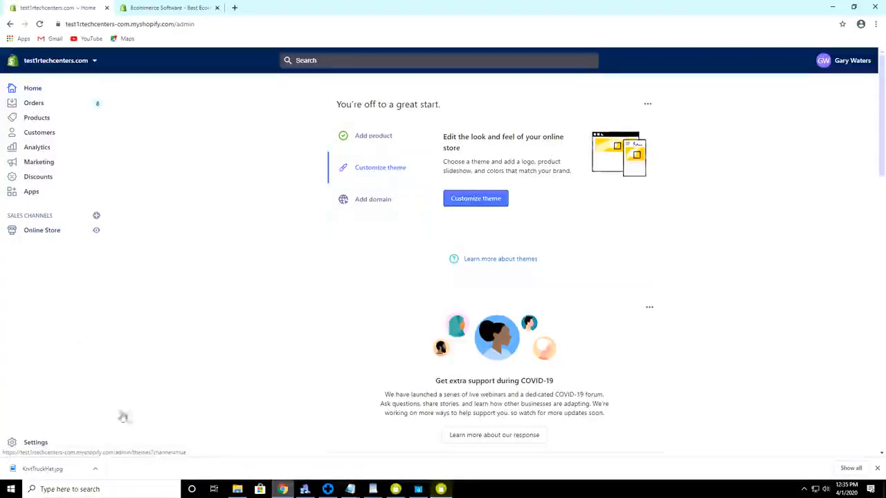
{"action": "left_click", "coordinate": [33, 444]}
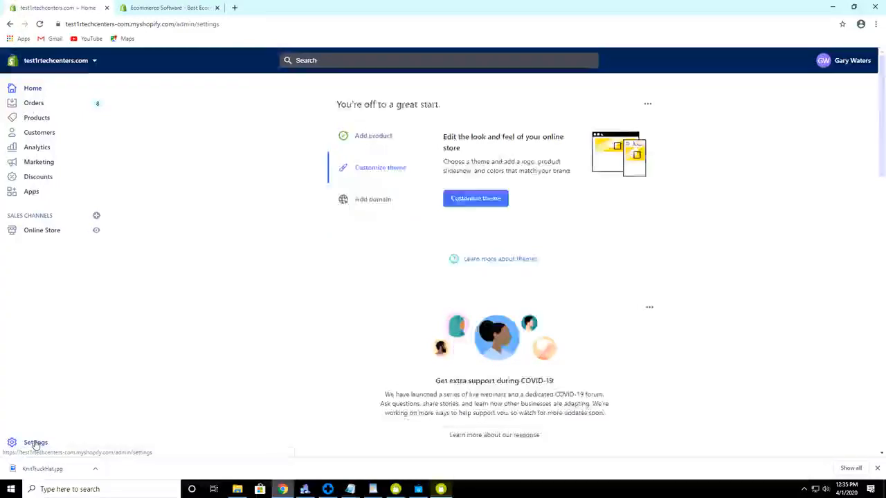